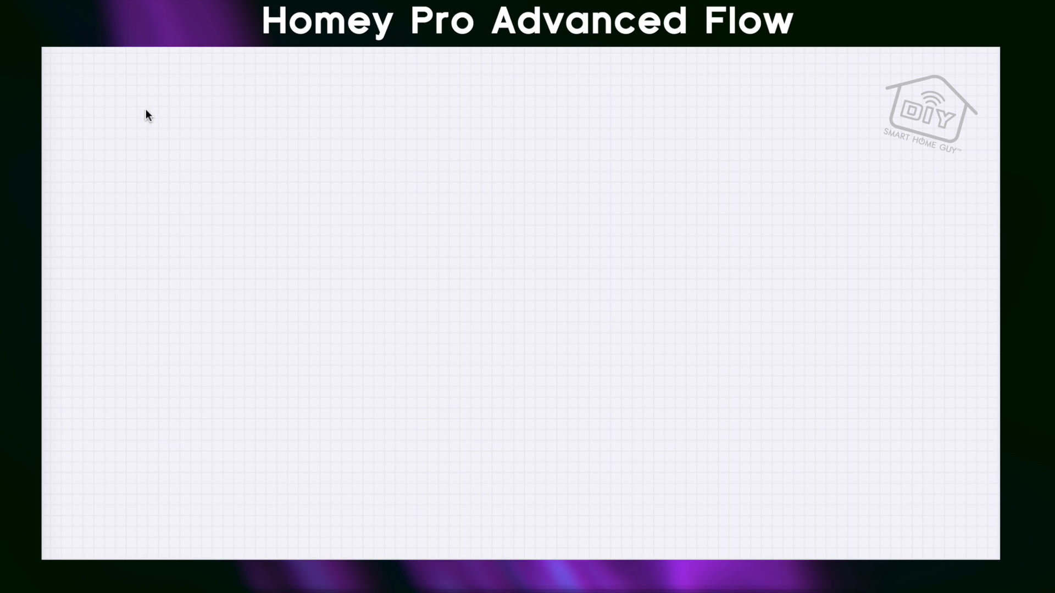
- Add a When card that triggers when the First Floor's Living Room zone becomes active
right_click(146, 110)
mouse_move(143, 134)
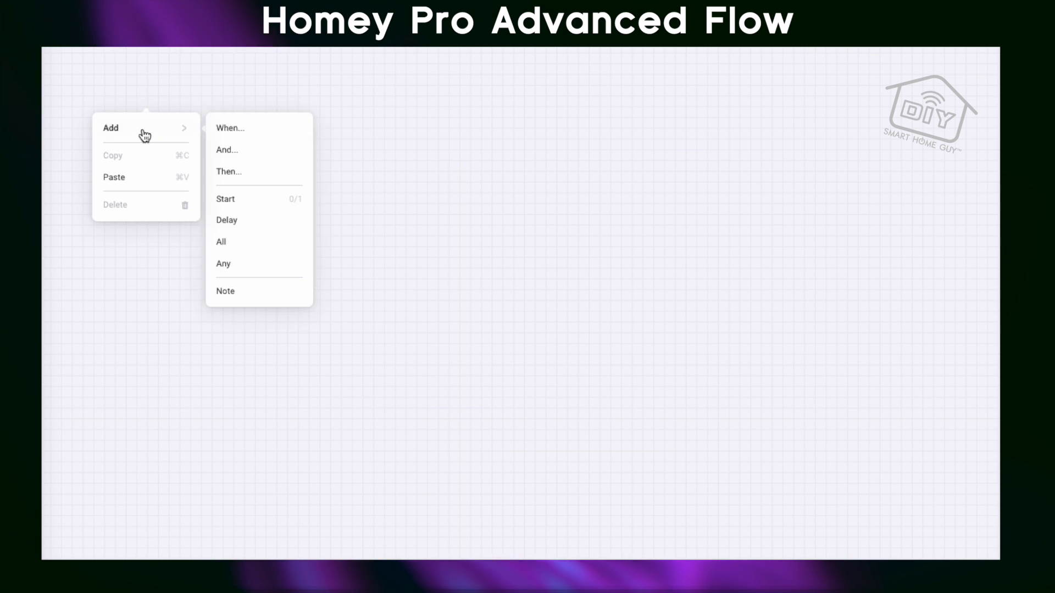
left_click(231, 129)
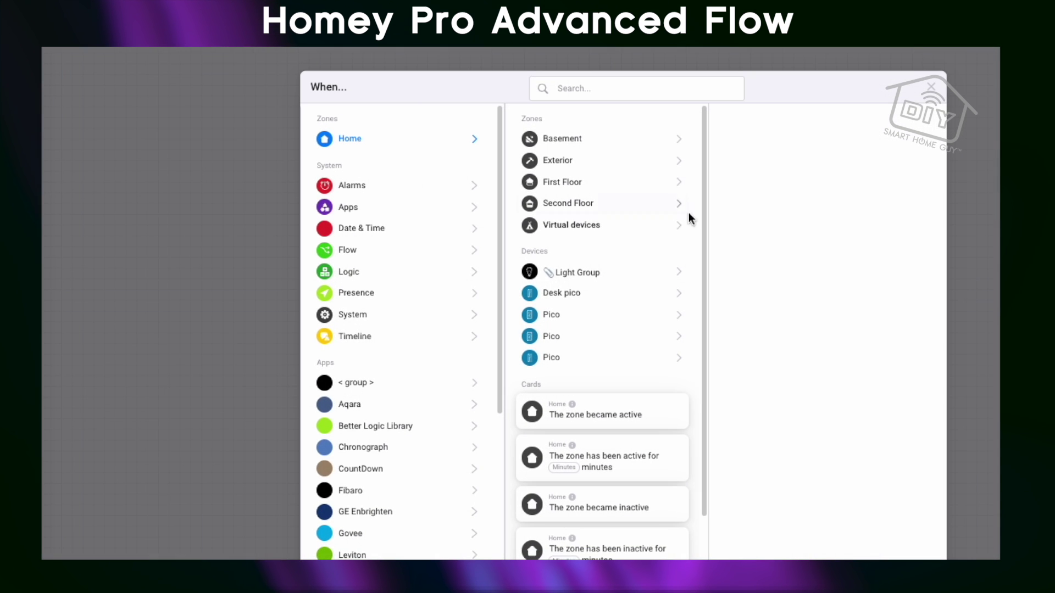
left_click(578, 187)
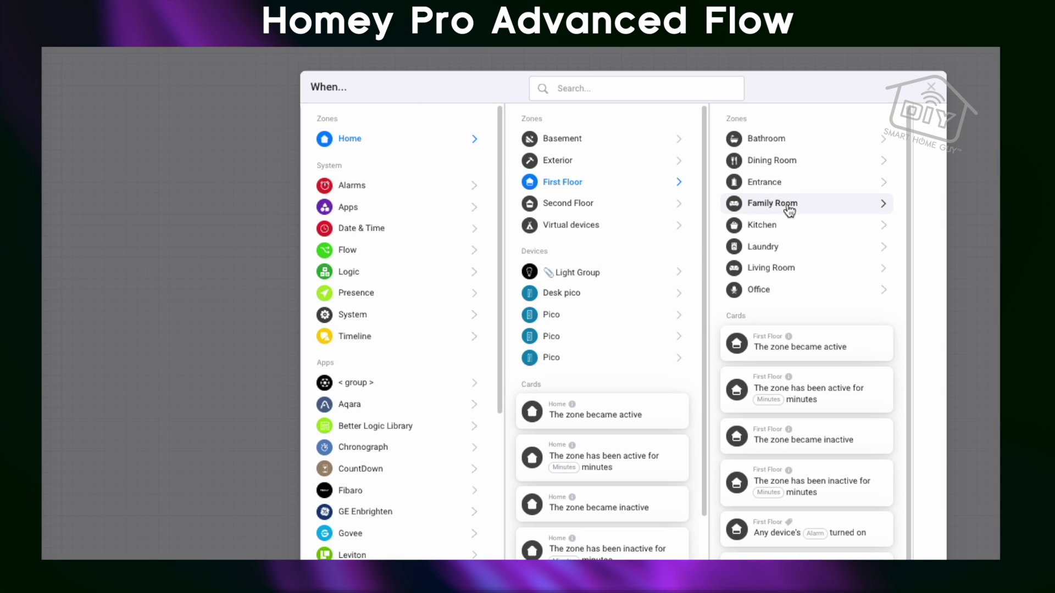
left_click(793, 270)
left_click(843, 376)
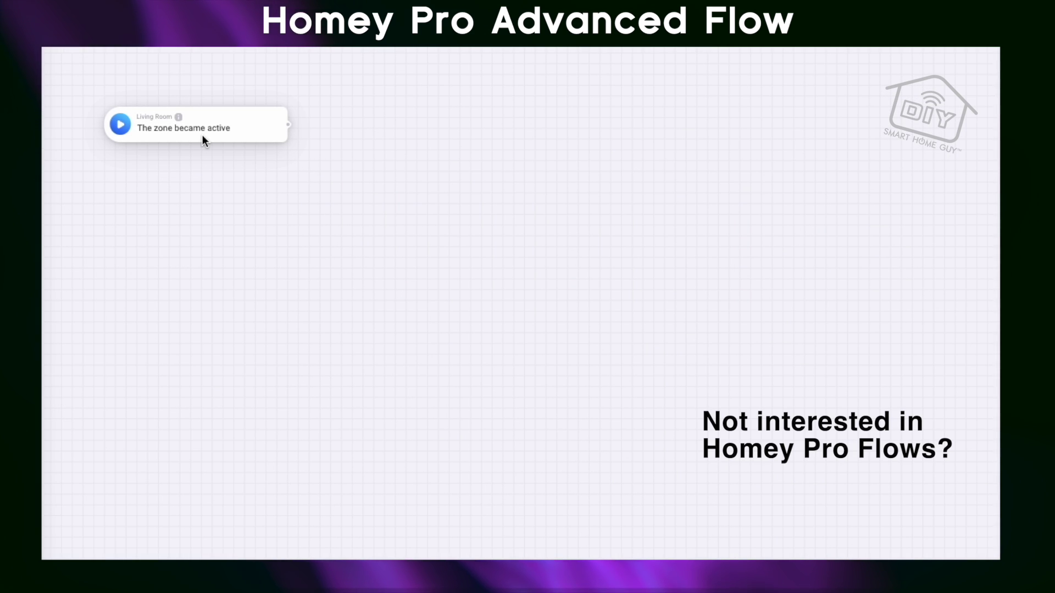
- Add a Then card that turns All Lights on in the Living Room and place it well apart from the zone trigger
right_click(340, 128)
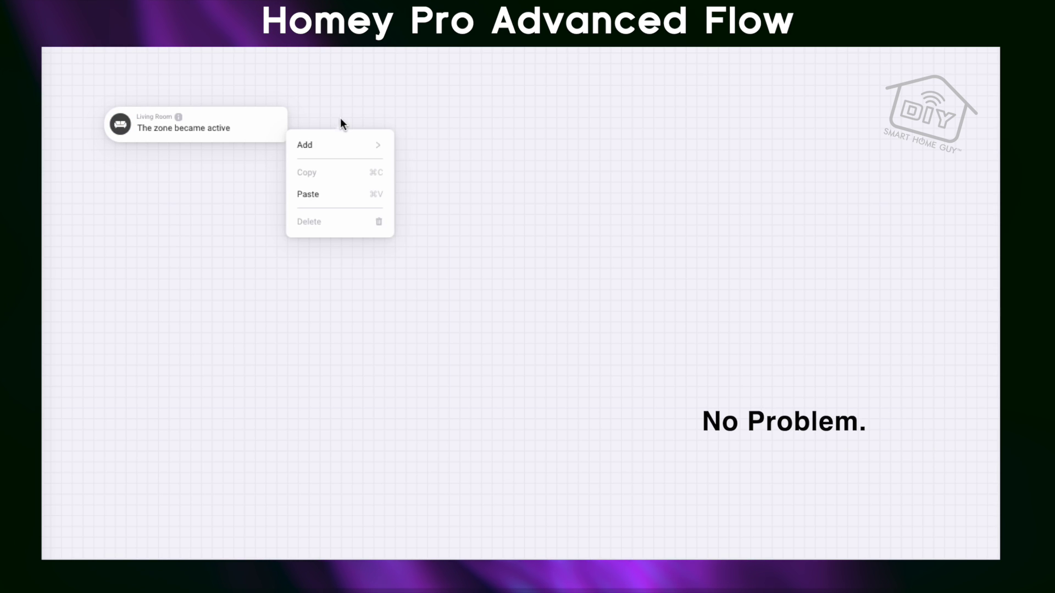
mouse_move(352, 145)
left_click(426, 189)
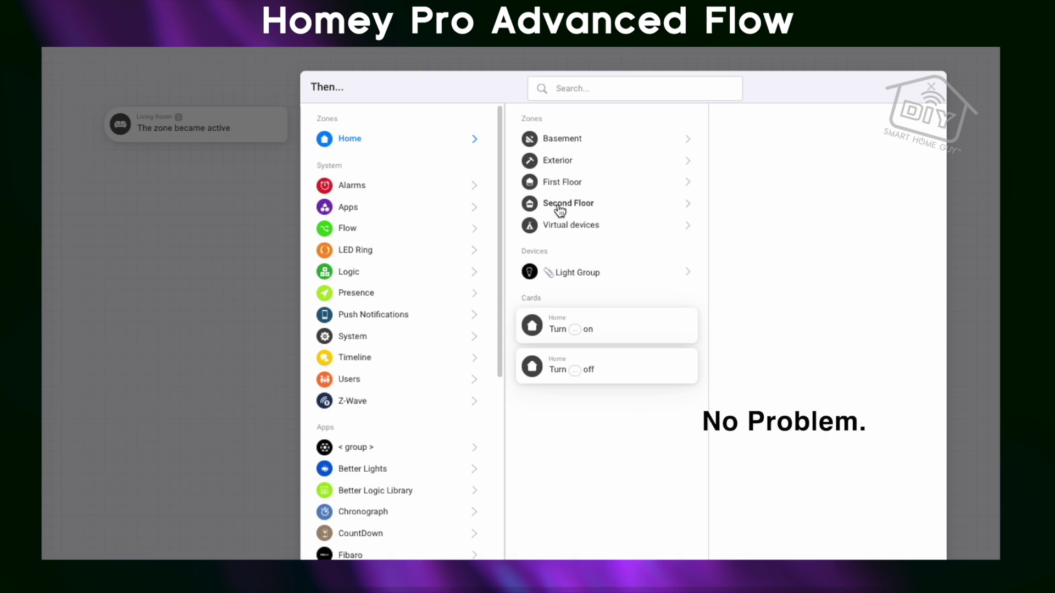
left_click(593, 186)
left_click(780, 271)
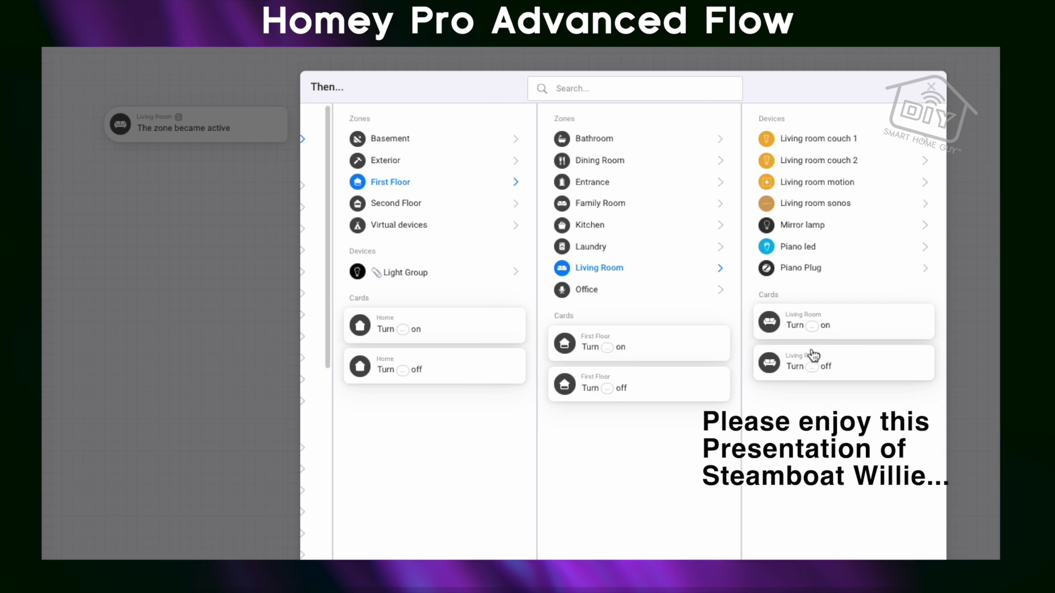
left_click(833, 312)
left_click(519, 128)
left_click(476, 171)
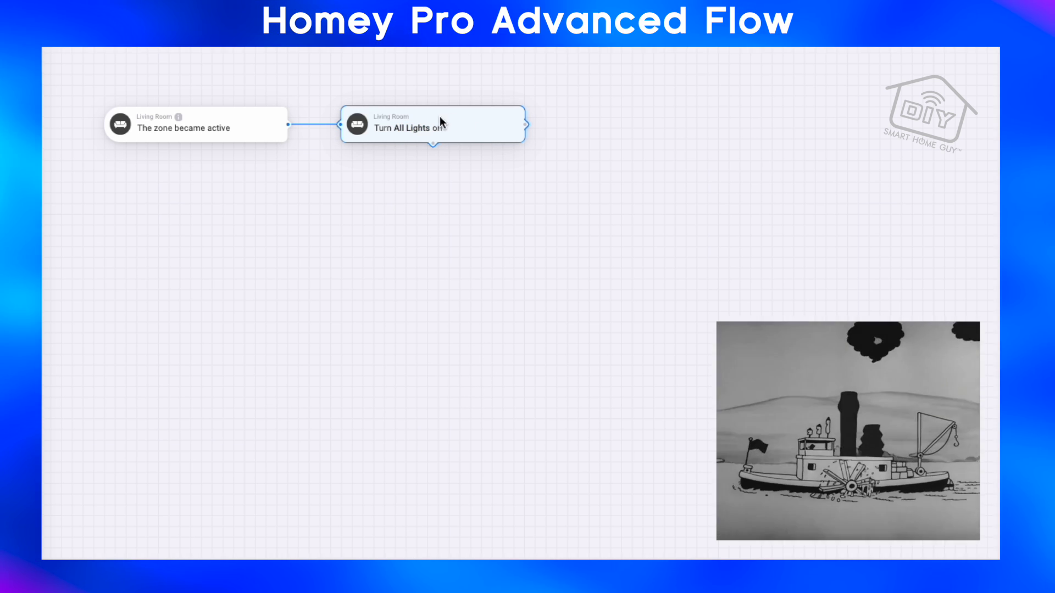
left_click_drag(439, 117, 651, 123)
- Add the Date & Time condition "It's daytime" and connect the Living Room trigger to it
right_click(321, 131)
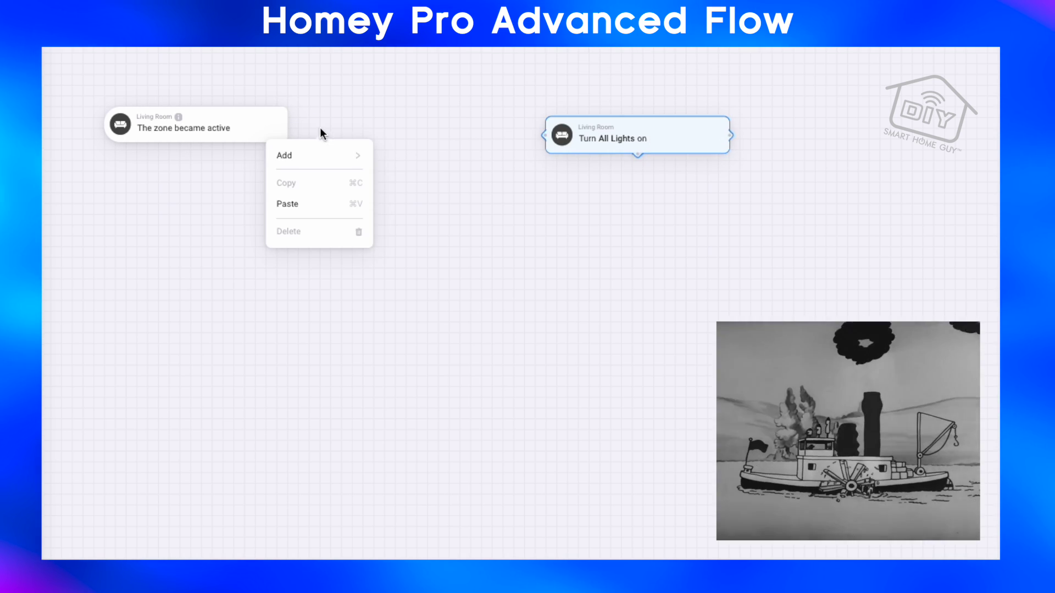
mouse_move(351, 156)
left_click(411, 174)
left_click(366, 228)
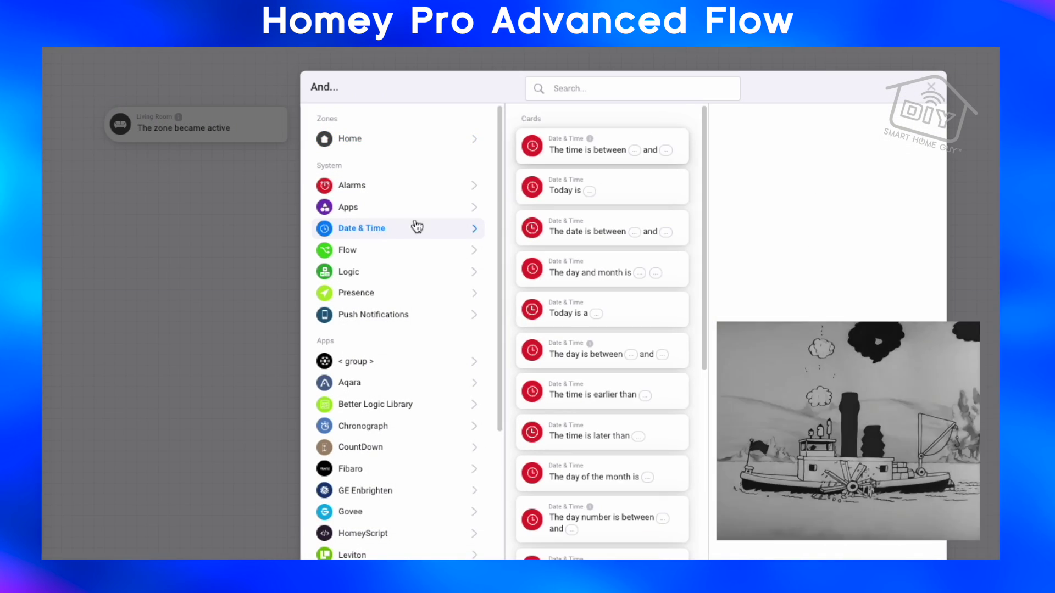
scroll(623, 466, "down", 5)
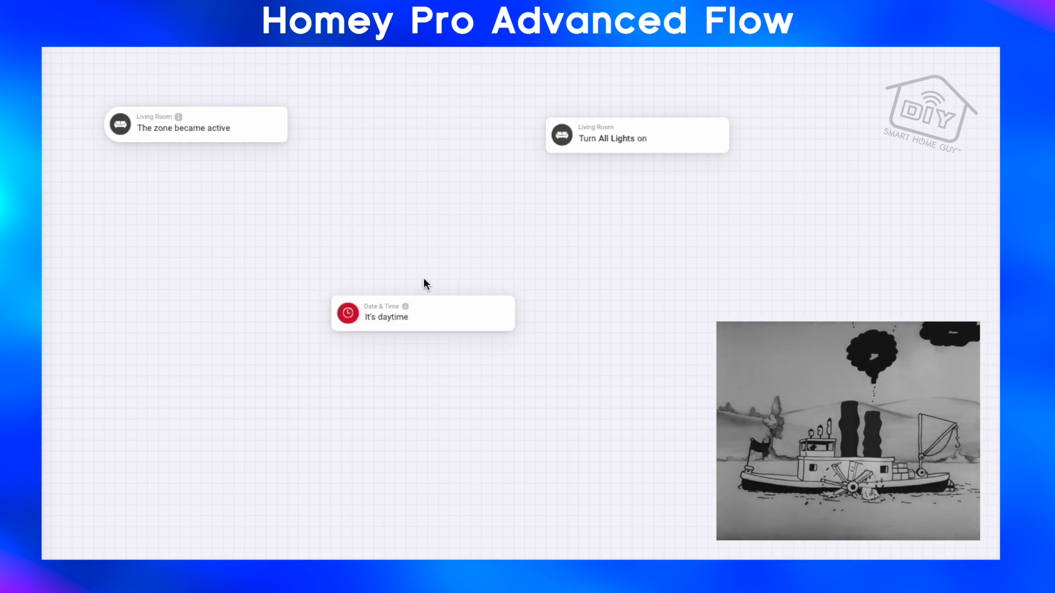
left_click_drag(425, 316, 415, 116)
left_click_drag(289, 125, 362, 123)
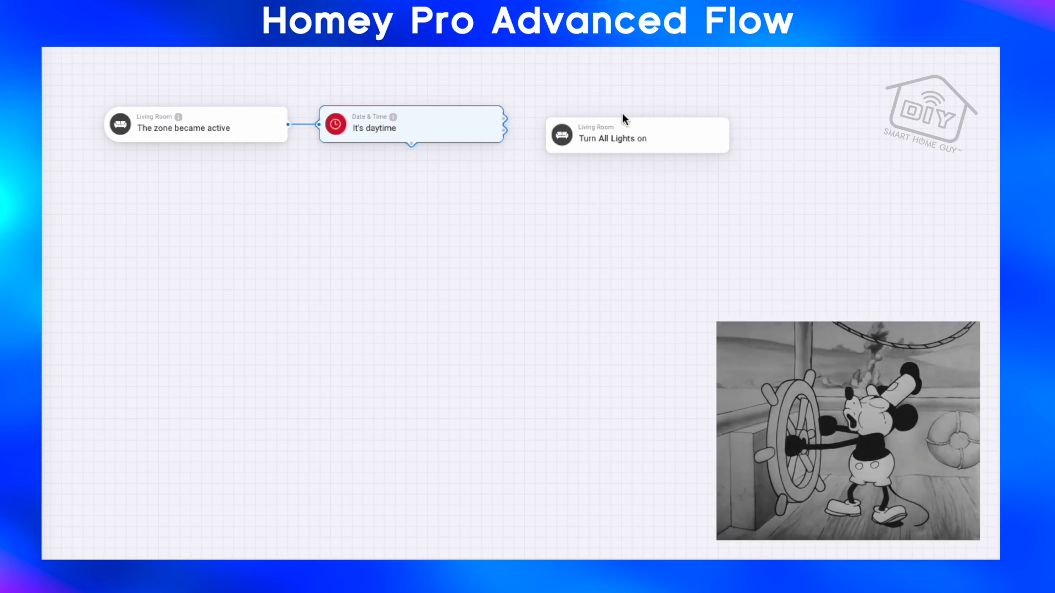
- Connect the false output of the daytime condition to the "Turn All Lights on" card, and delete that card
left_click_drag(615, 131, 586, 132)
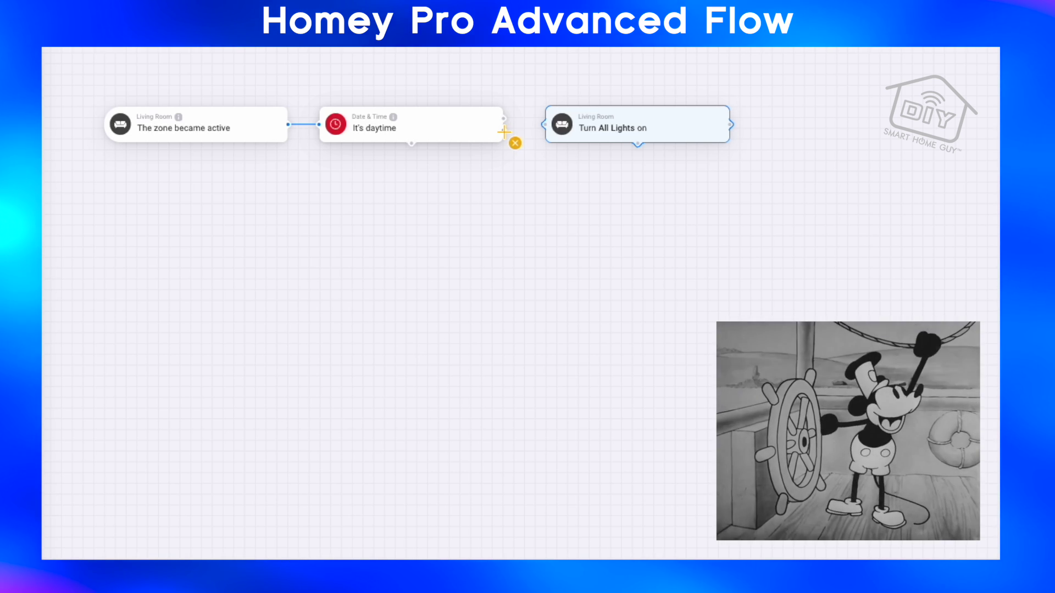
left_click_drag(503, 131, 562, 129)
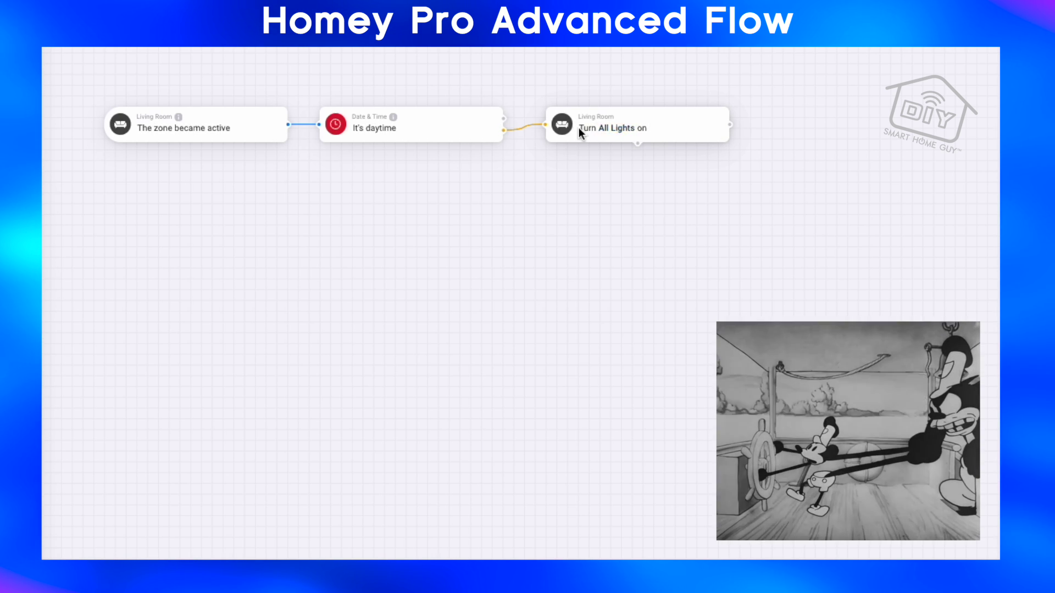
left_click_drag(598, 128, 635, 129)
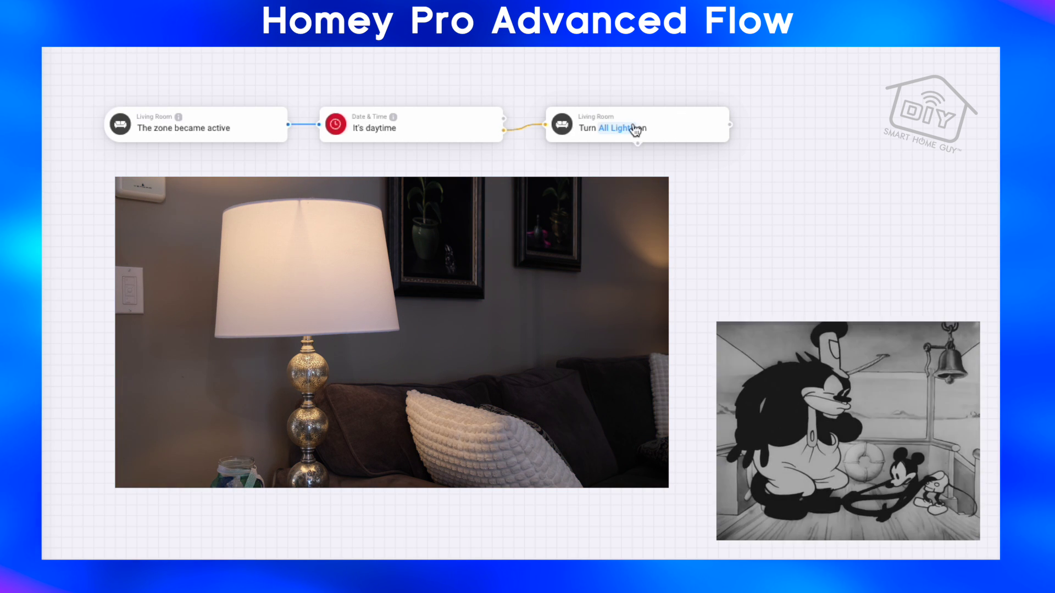
right_click(635, 129)
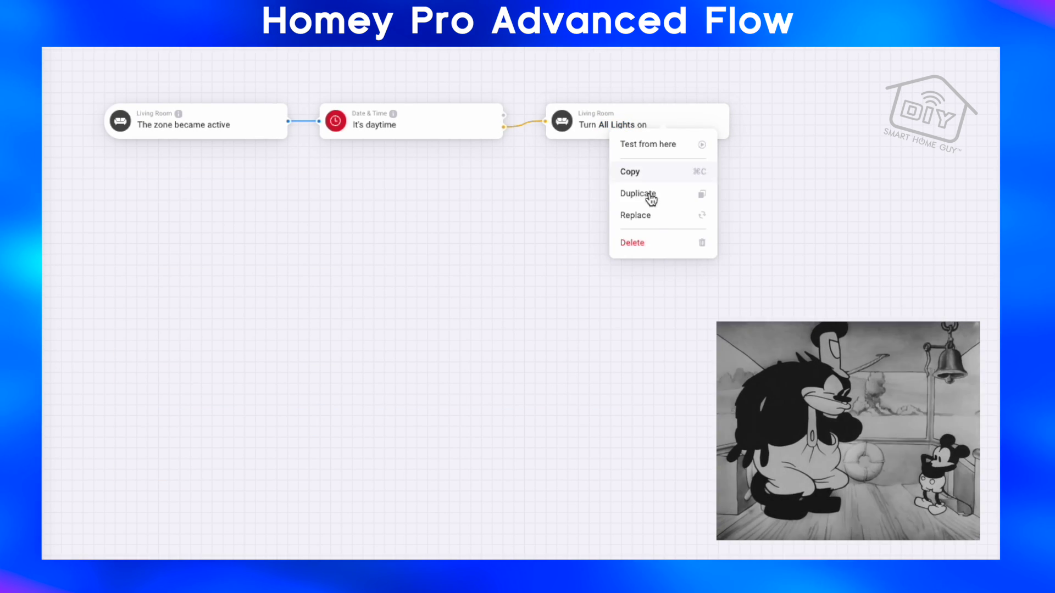
left_click(643, 243)
- Add a "Set a temperature" action card for Living room couch 1 in the First Floor's Living Room
right_click(609, 132)
mouse_move(640, 154)
left_click(693, 192)
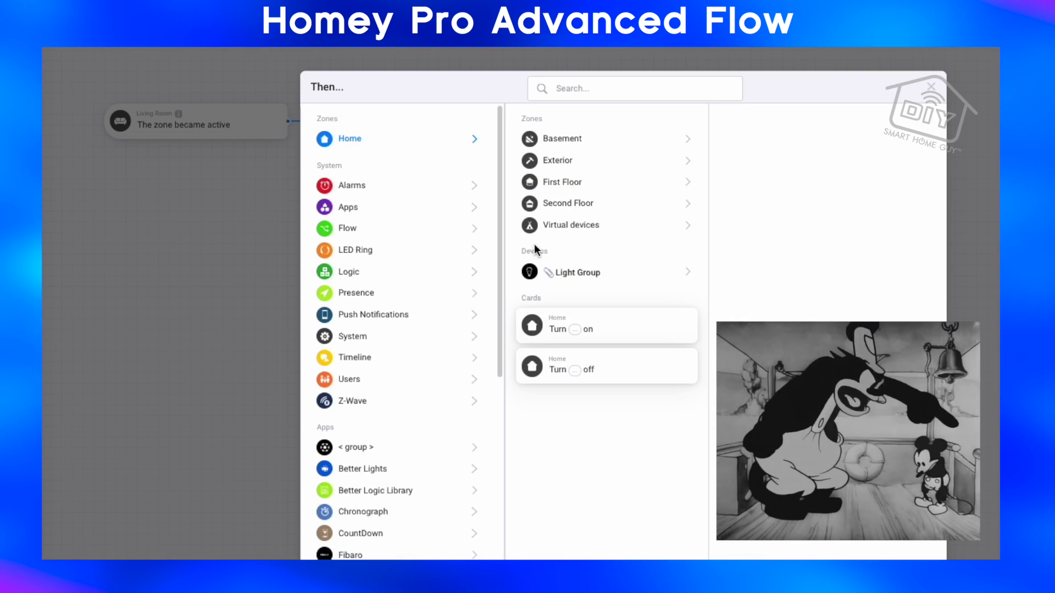
left_click(759, 267)
left_click(864, 145)
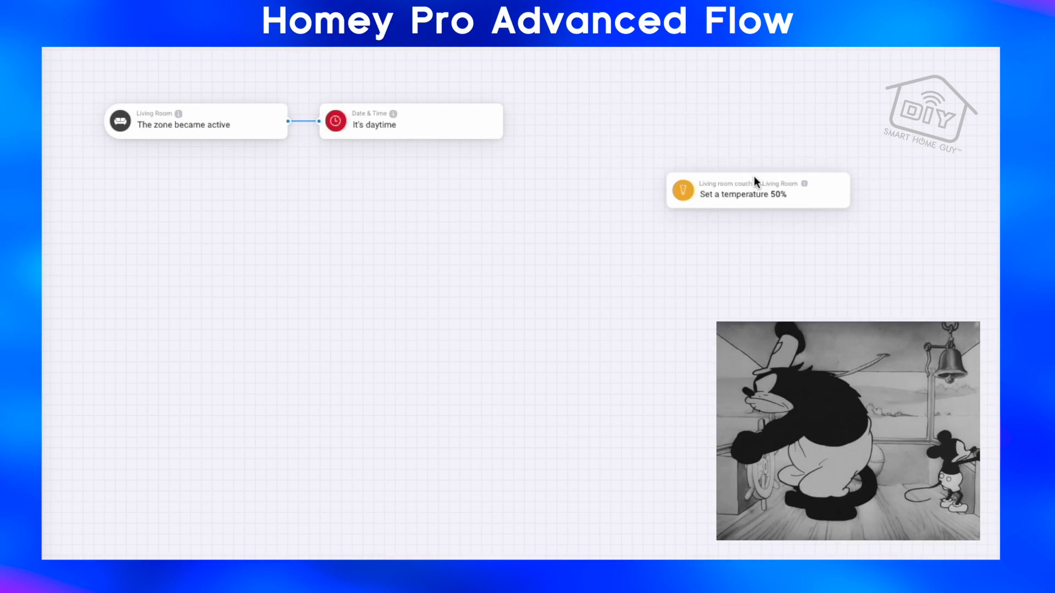
left_click_drag(754, 176, 669, 89)
- Add a "Dim to" action card for Living room couch 1 and connect the temperature card to it
right_click(646, 144)
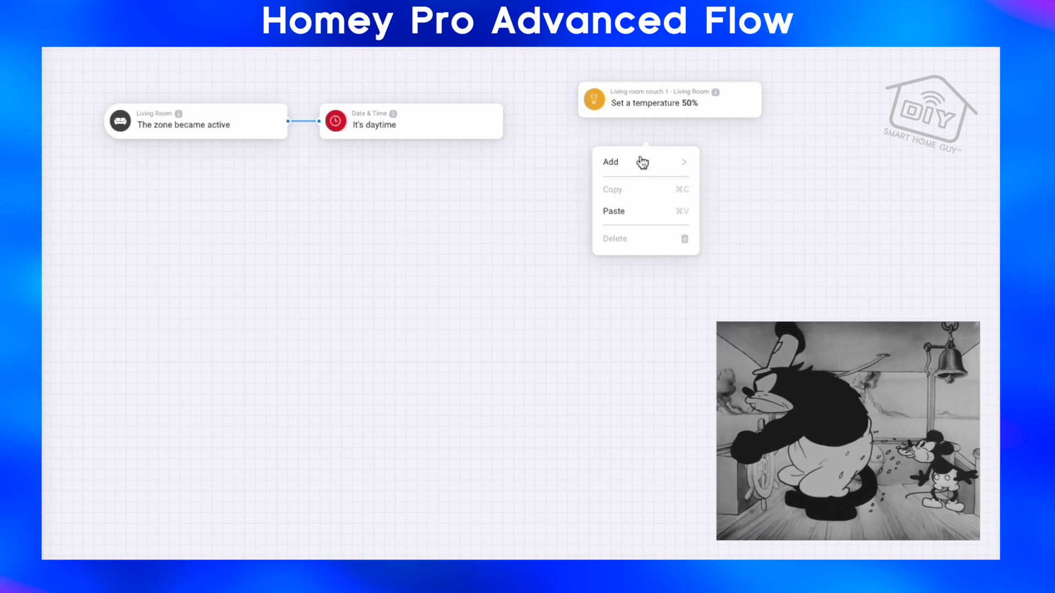
mouse_move(642, 163)
left_click(739, 205)
left_click(608, 181)
left_click(791, 268)
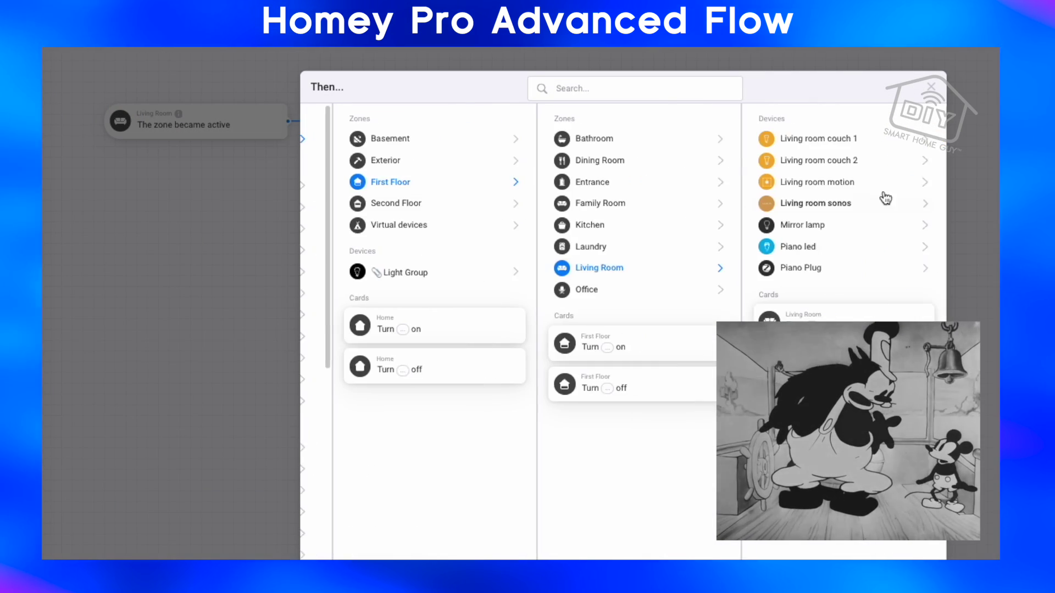
left_click(858, 140)
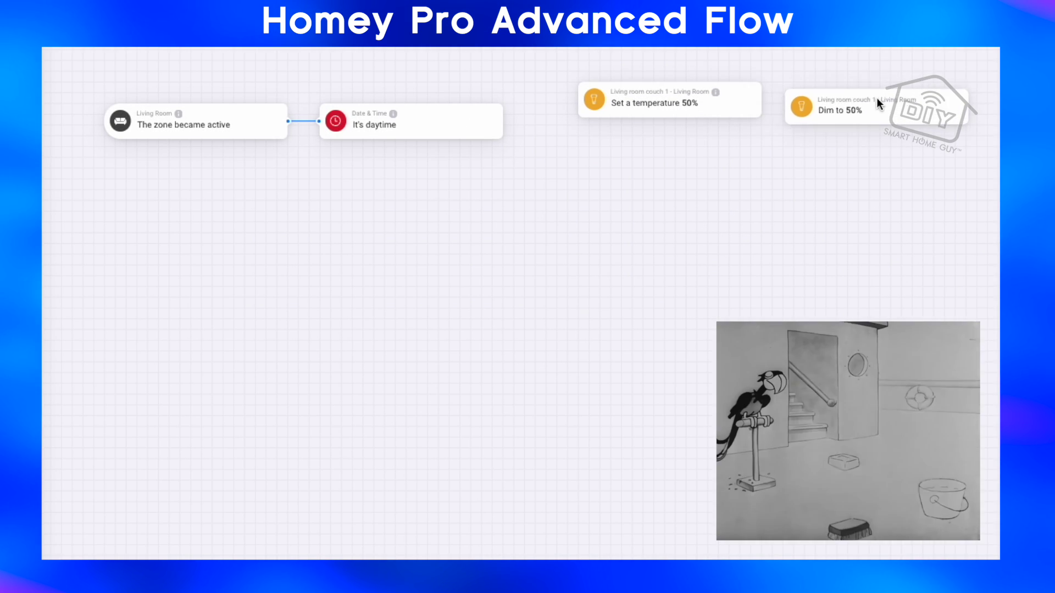
left_click(875, 97)
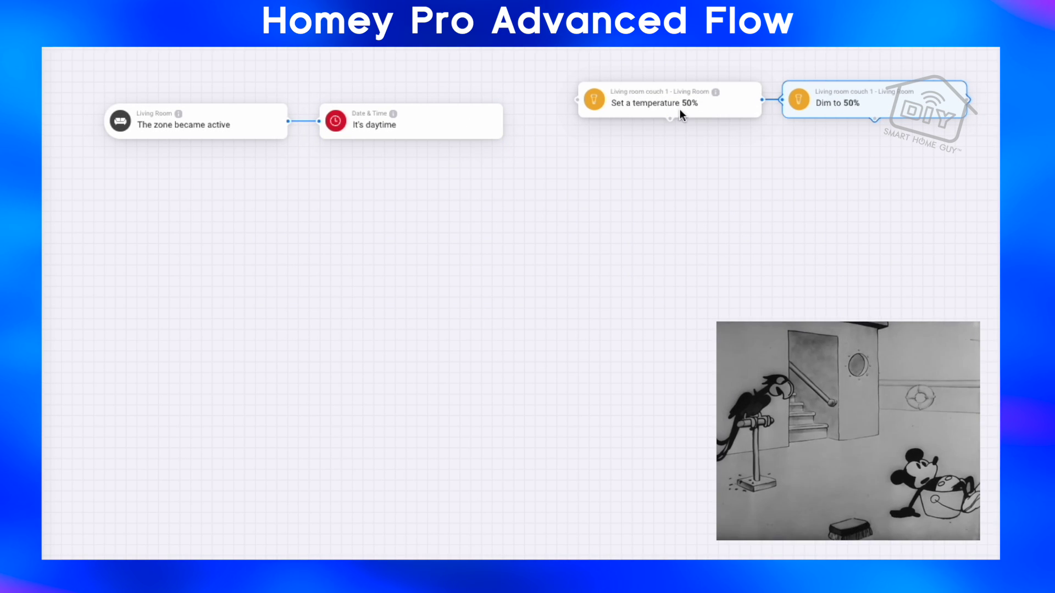
- Set the Living room couch 1 temperature to 40% and its dim level to 88%
left_click(686, 104)
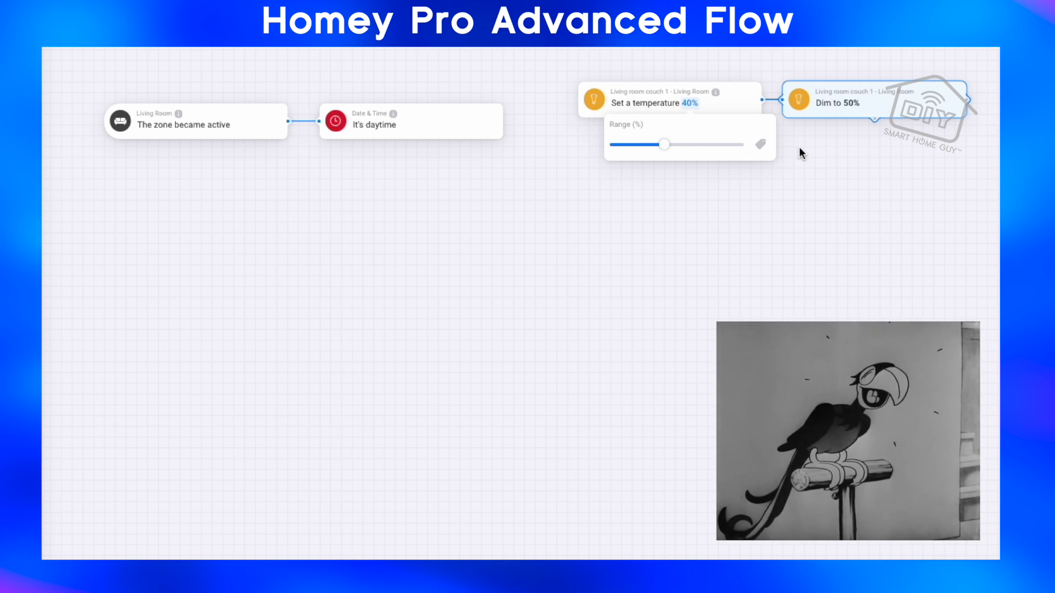
left_click(823, 155)
left_click(850, 104)
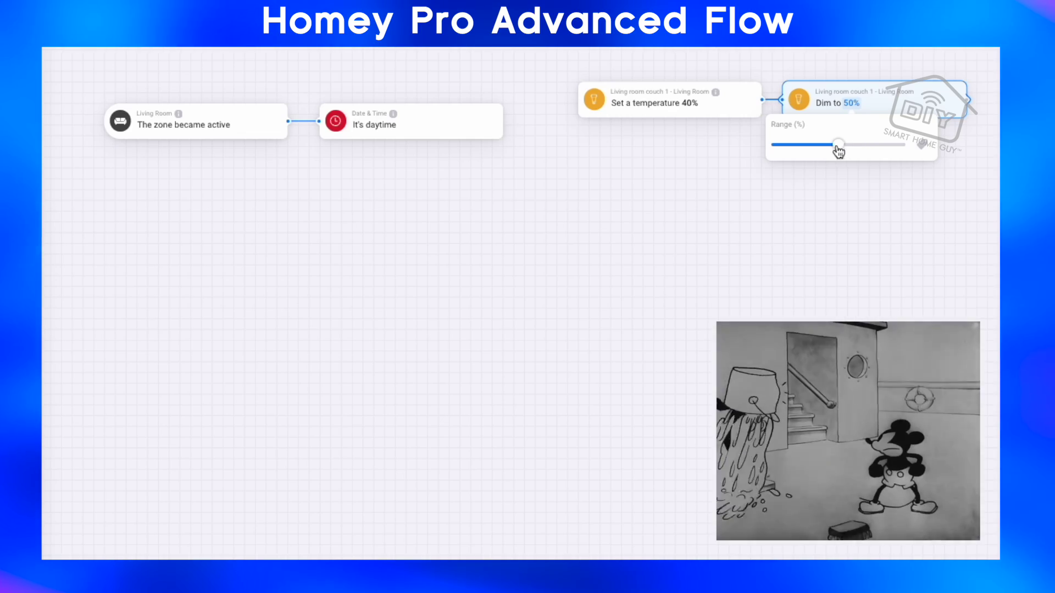
left_click_drag(838, 145, 887, 150)
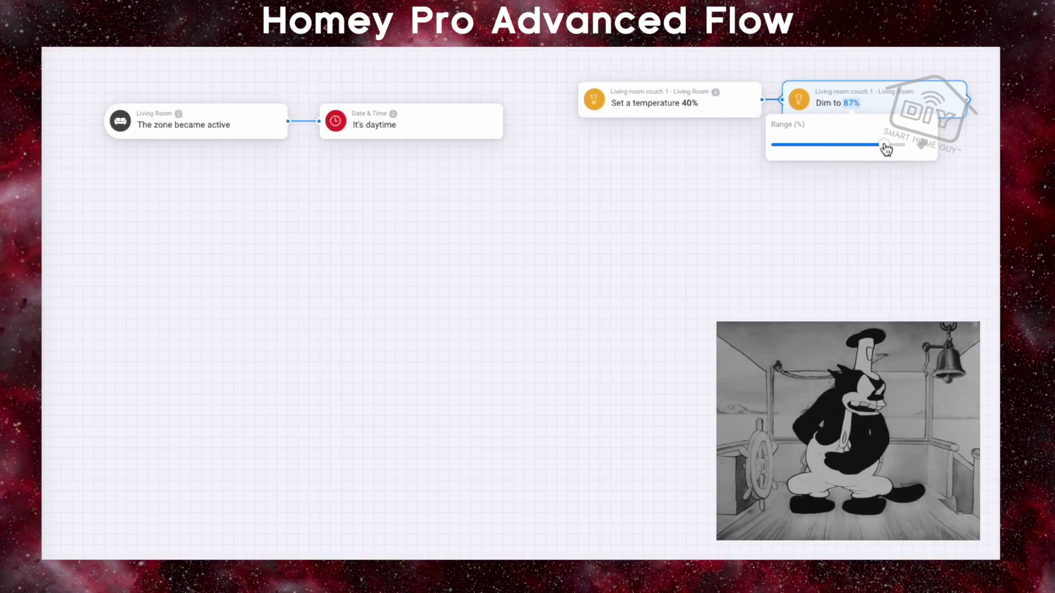
left_click(624, 172)
- Add a "Set a temperature" action card for Living room couch 2 and align it beneath the couch 1 temperature card
right_click(555, 150)
mouse_move(599, 165)
left_click(705, 211)
left_click(574, 181)
left_click(771, 267)
left_click(818, 161)
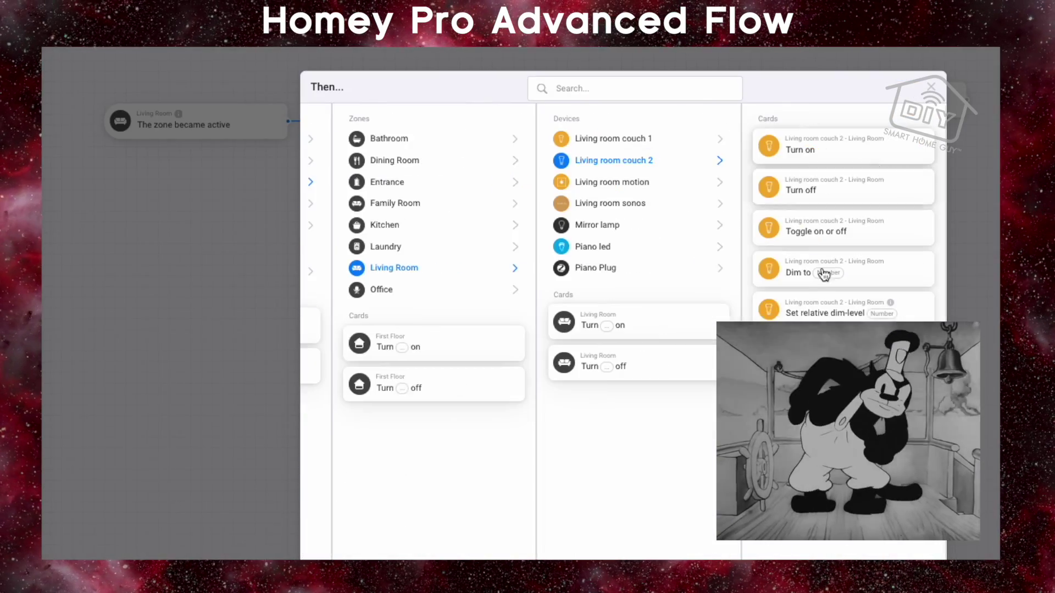
left_click(819, 352)
left_click_drag(651, 177, 670, 145)
- Add a "Dim to" action card for Living room couch 2 and connect the couch 2 temperature card to it
right_click(763, 179)
mouse_move(797, 194)
left_click(898, 237)
left_click(572, 181)
left_click(776, 267)
left_click(817, 161)
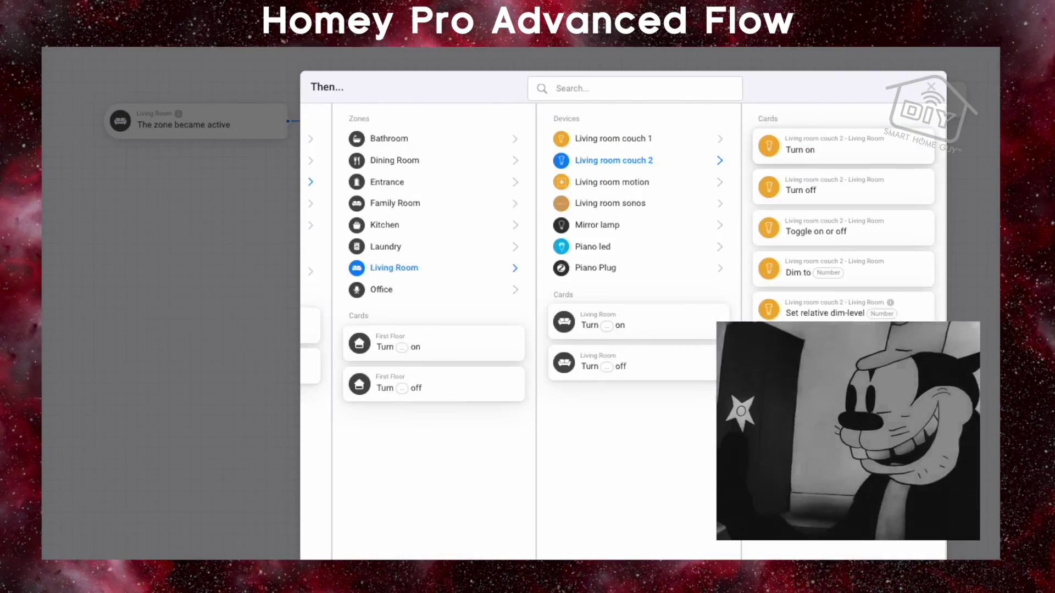
left_click(841, 270)
left_click_drag(835, 201, 851, 154)
mouse_move(762, 154)
left_mouse_down()
mouse_move(777, 164)
mouse_move(780, 154)
left_mouse_up()
- Set the Living room couch 2 temperature to 40% and its dim level to 88%
left_click(691, 157)
left_click_drag(677, 198, 663, 200)
left_click(849, 164)
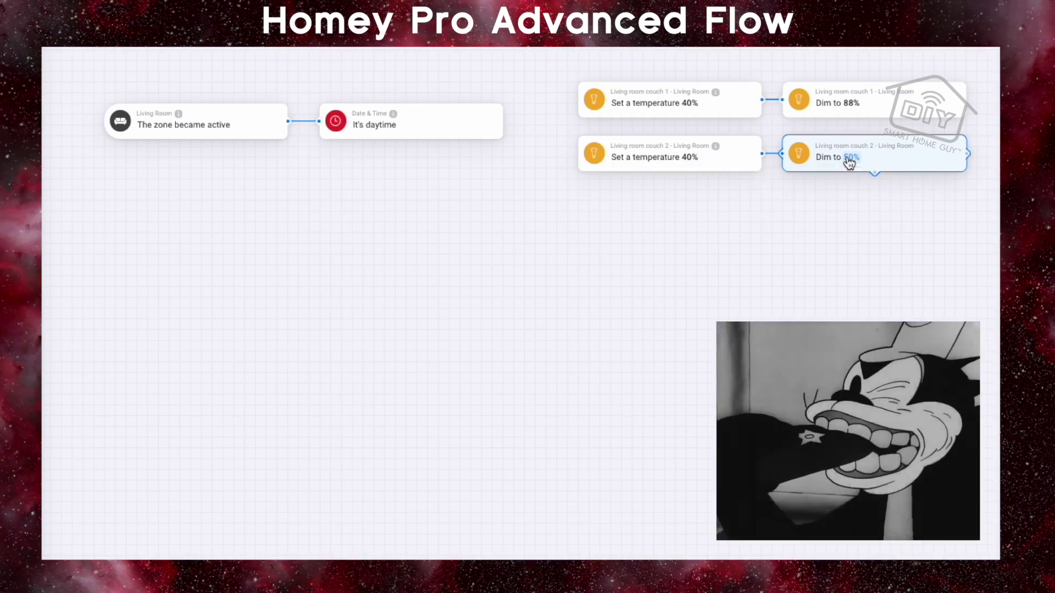
left_click_drag(838, 199, 876, 198)
left_click(845, 266)
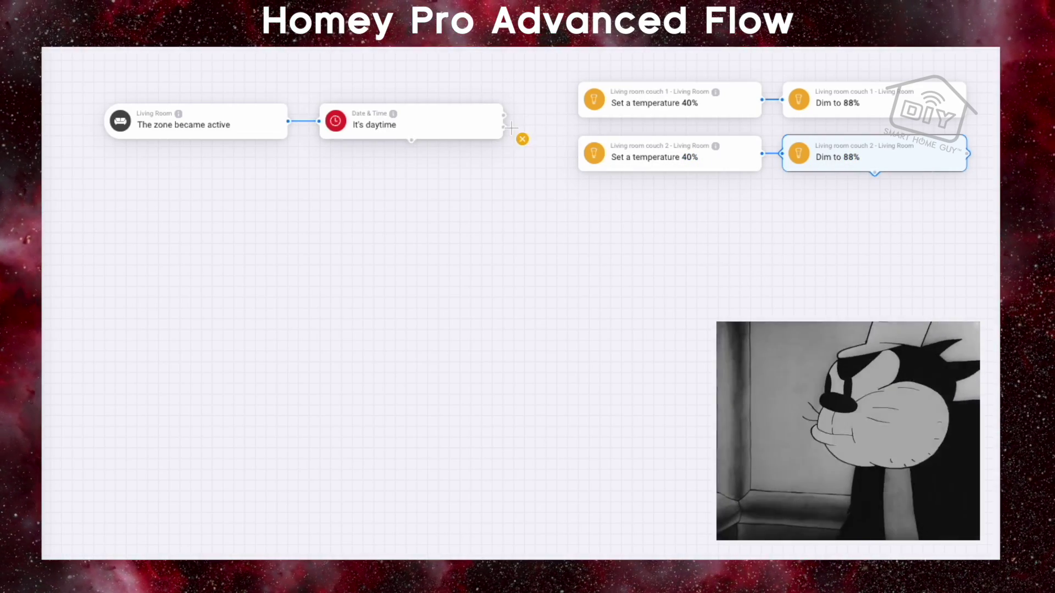
- Connect the false output of the daytime condition to the temperature cards of Living room couch 1 and couch 2
left_click_drag(505, 128, 576, 100)
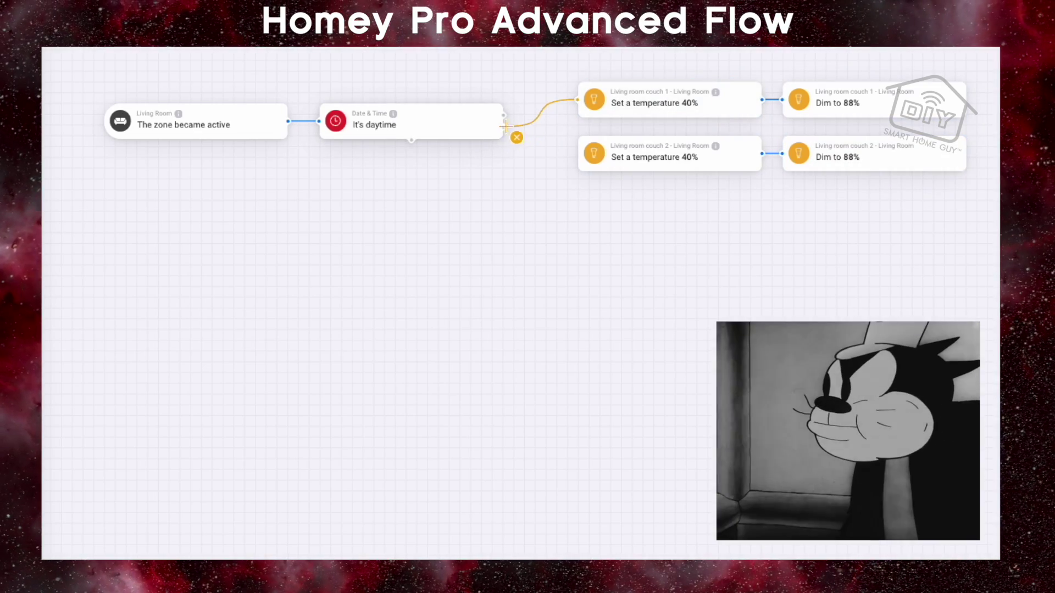
left_click_drag(513, 135, 578, 154)
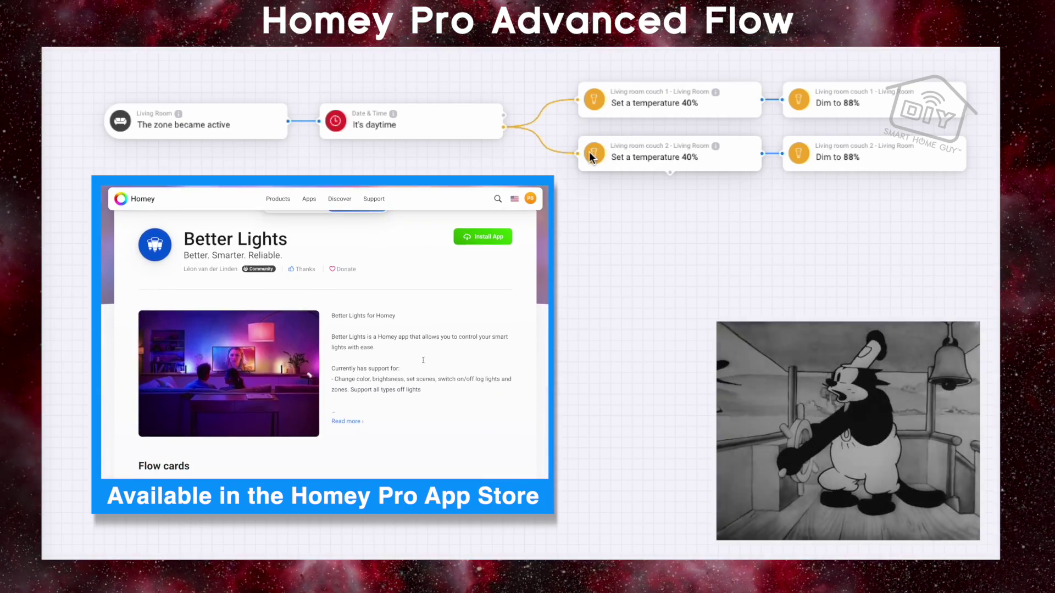
- Add the Better Lights action card that sets a Temperature for a Light at a brightness percentage
right_click(664, 222)
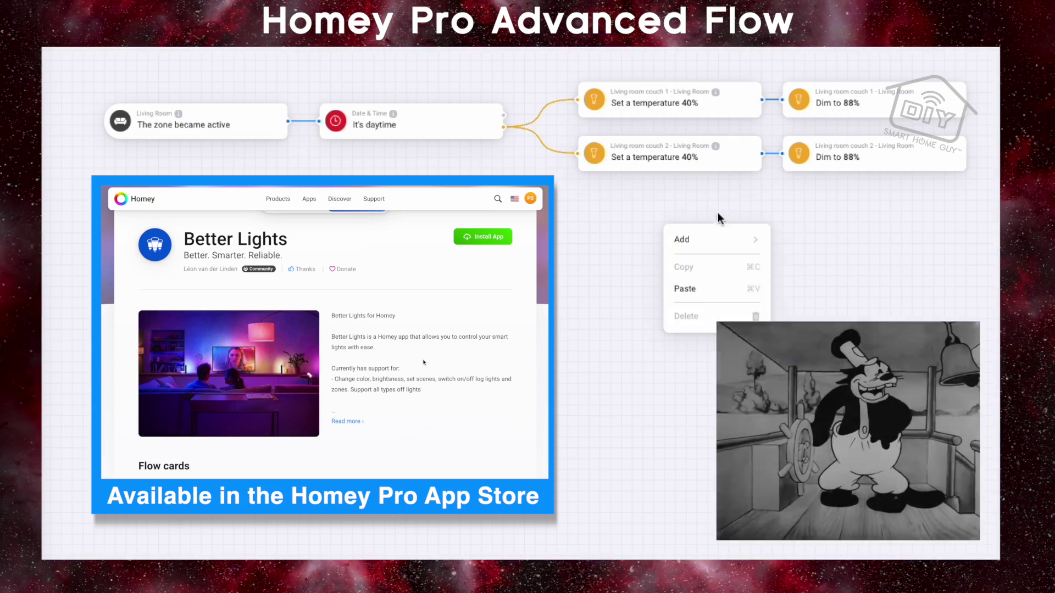
mouse_move(681, 238)
left_click(810, 285)
left_click(445, 480)
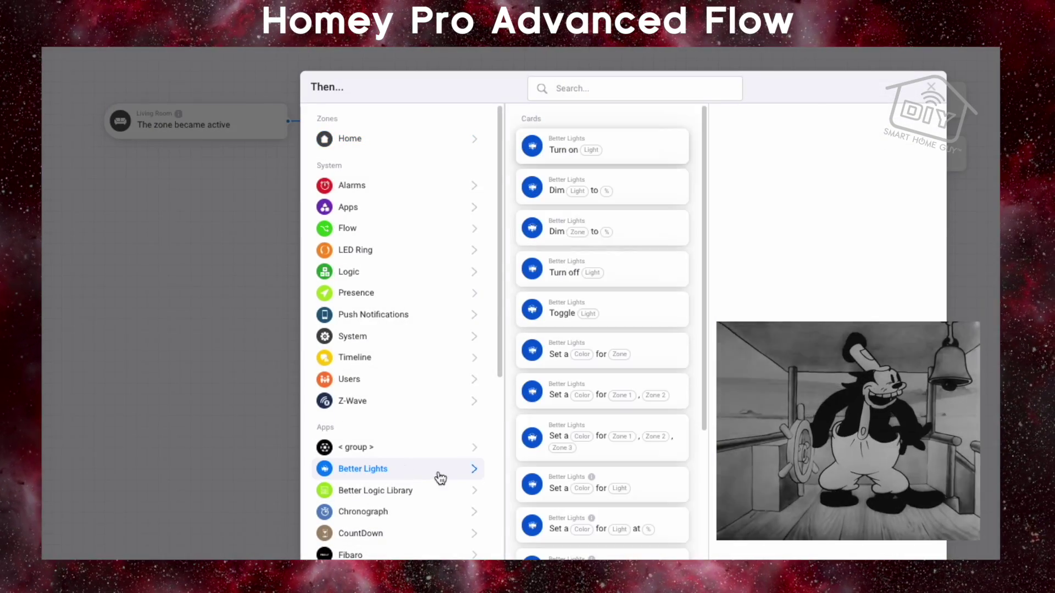
scroll(637, 396, "down", 10)
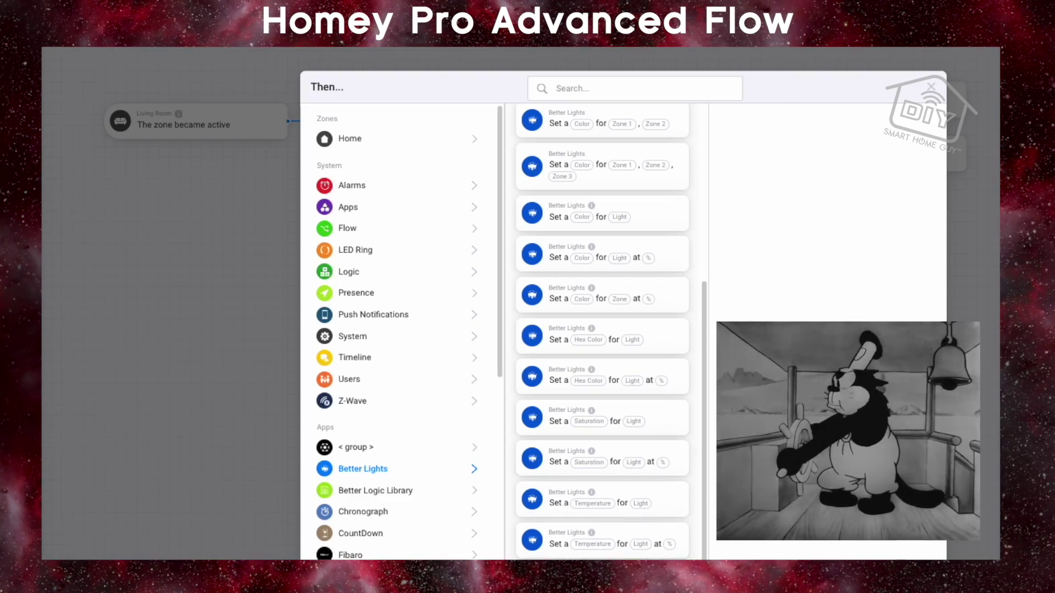
left_click(599, 550)
- Configure the Better Lights card to set a temperature of 40% for Living room couch 1 at 88%
left_click(637, 211)
left_click_drag(637, 254, 617, 253)
left_click(663, 237)
left_click(675, 211)
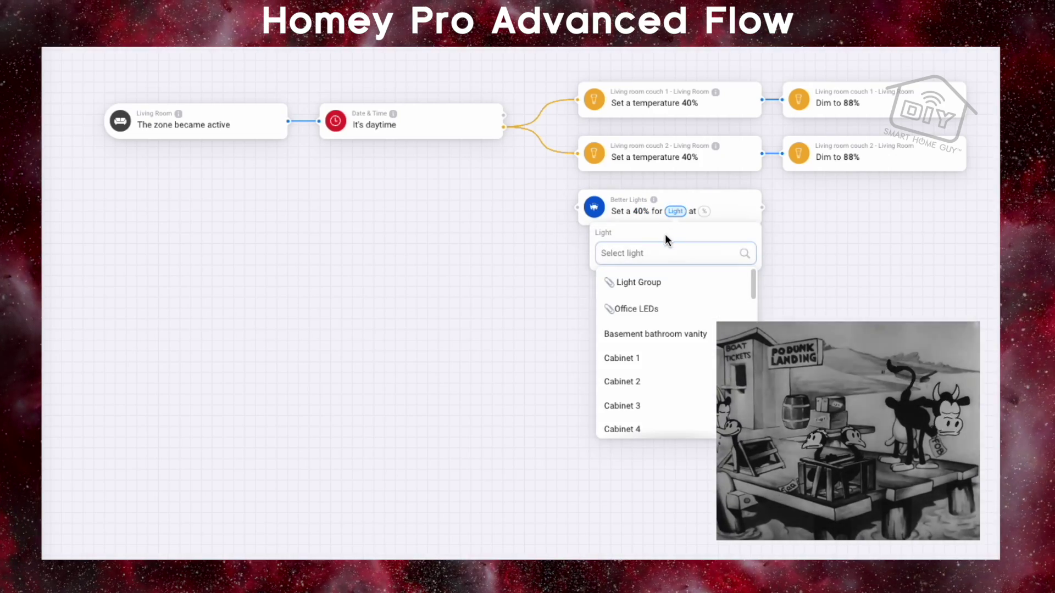
type("liv")
left_click(643, 278)
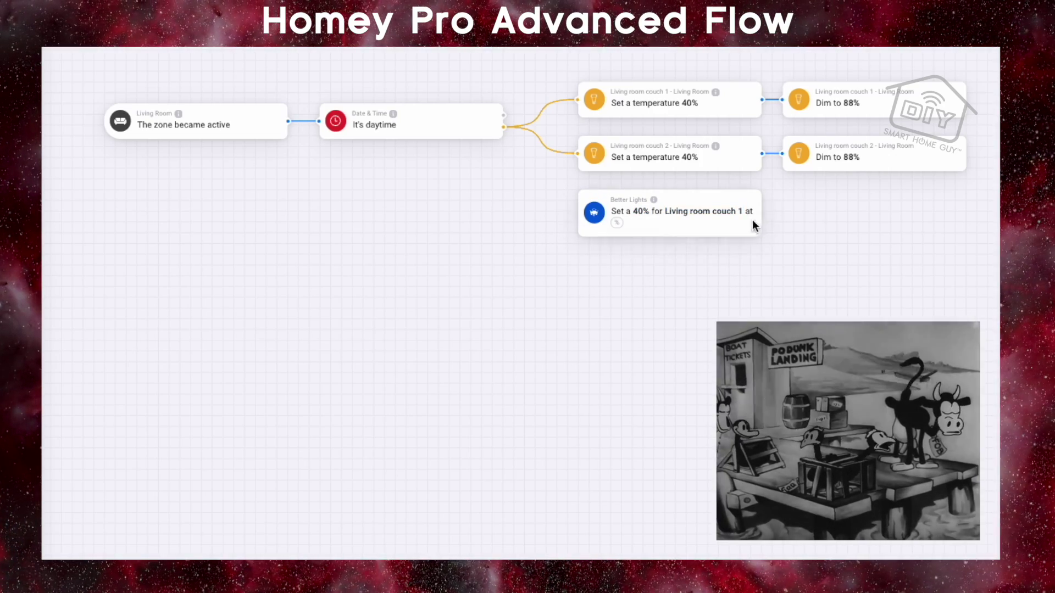
left_click(616, 223)
left_click_drag(610, 264, 650, 265)
left_click(789, 271)
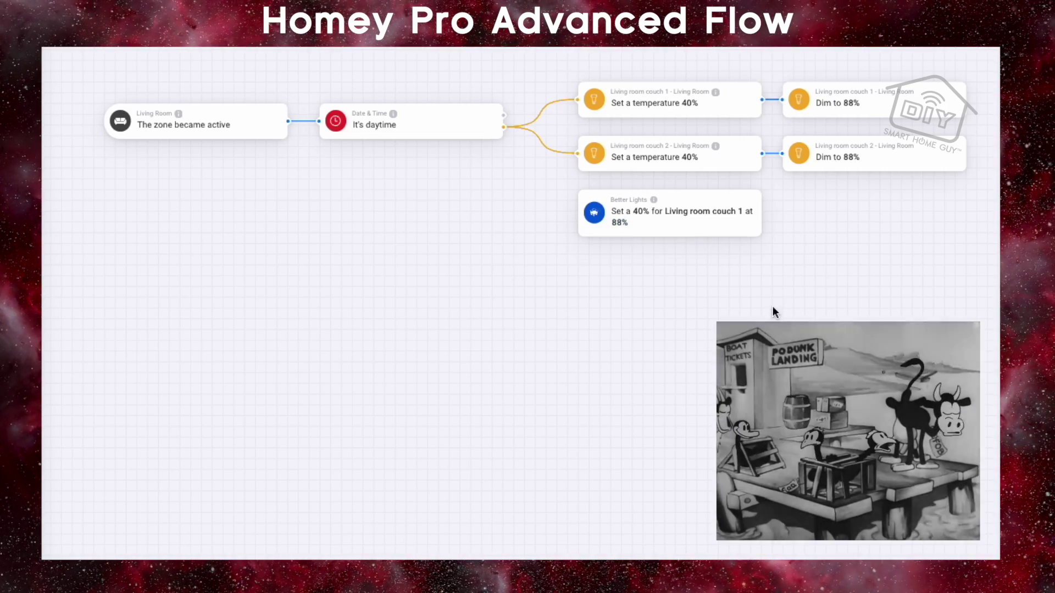
- Duplicate the Better Lights card and change the copy's light to Living room couch 2
right_click(677, 225)
left_click(658, 295)
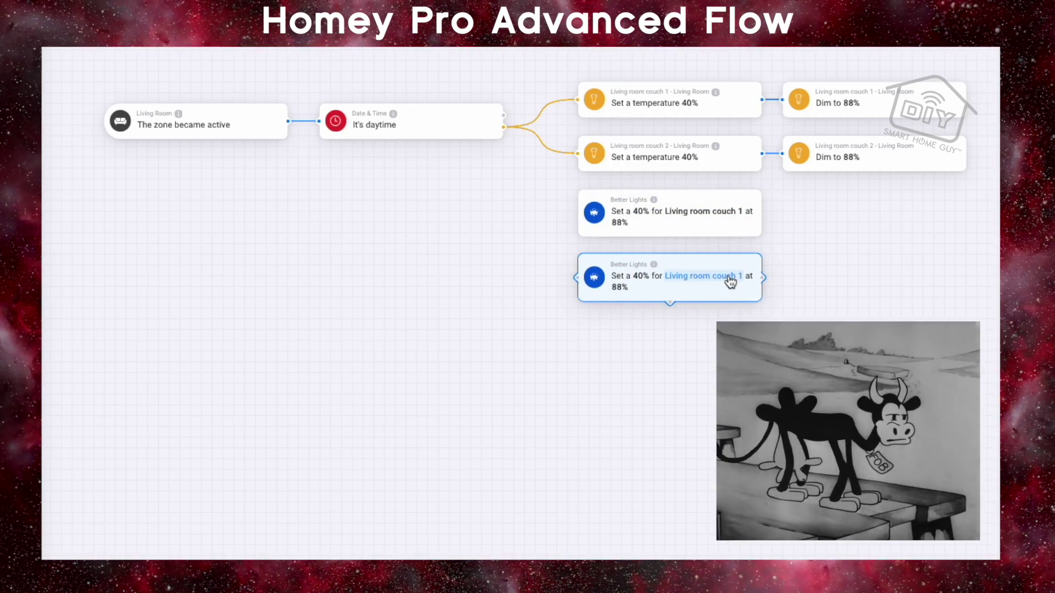
left_click(729, 282)
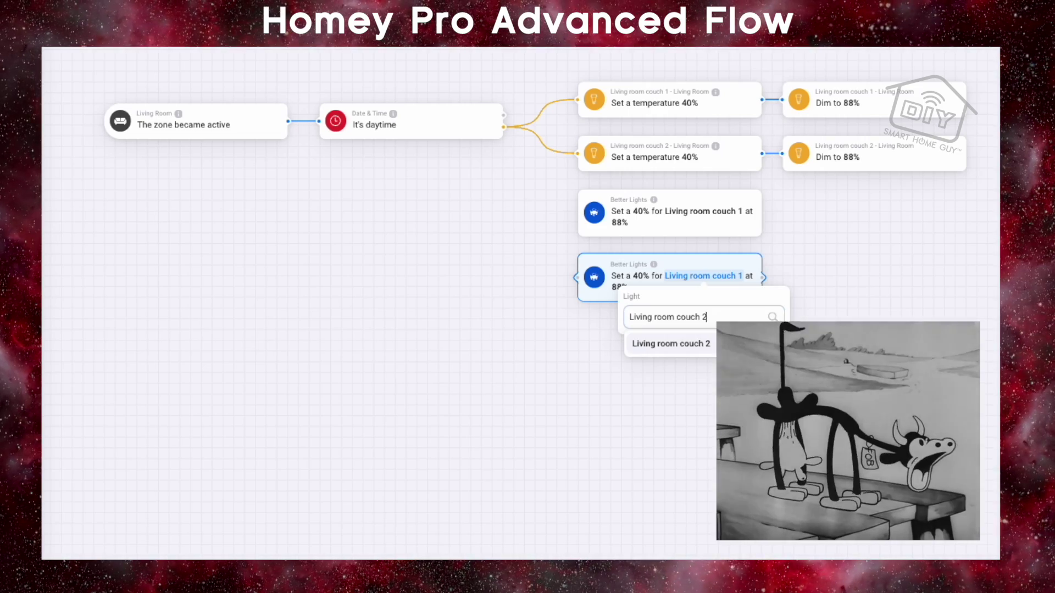
key("Return")
- Replace the four temperature and dim cards on the daytime condition's false output with the two Better Lights cards
left_click_drag(694, 52, 626, 274)
key("BackSpace")
left_click_drag(718, 234, 739, 114)
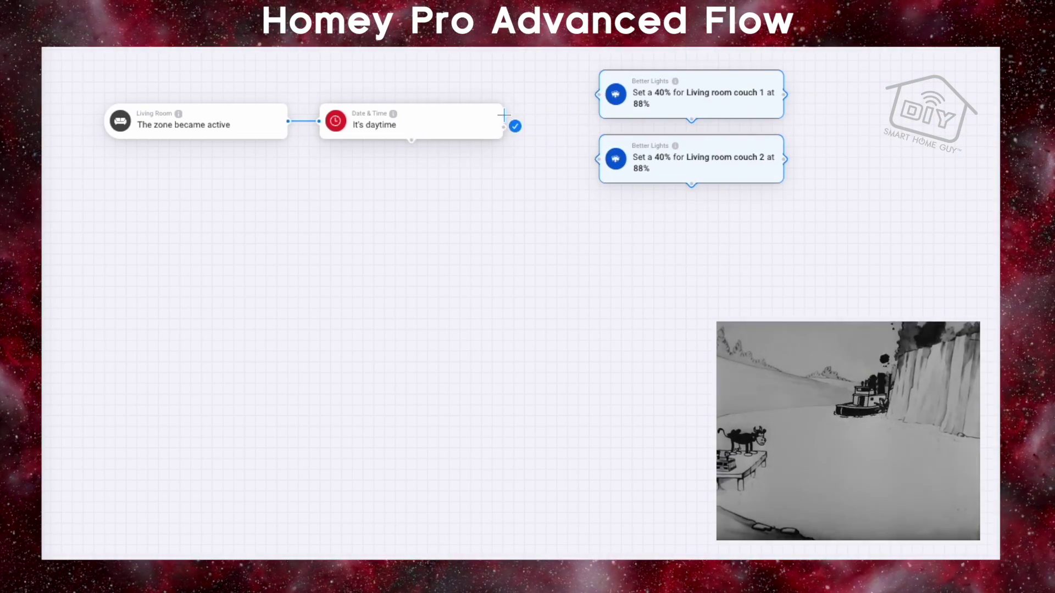
left_click_drag(503, 127, 599, 160)
- Add a Date & Time condition "The time is between" below the daytime card, set from 16:00 to 21:00
right_click(399, 191)
mouse_move(400, 211)
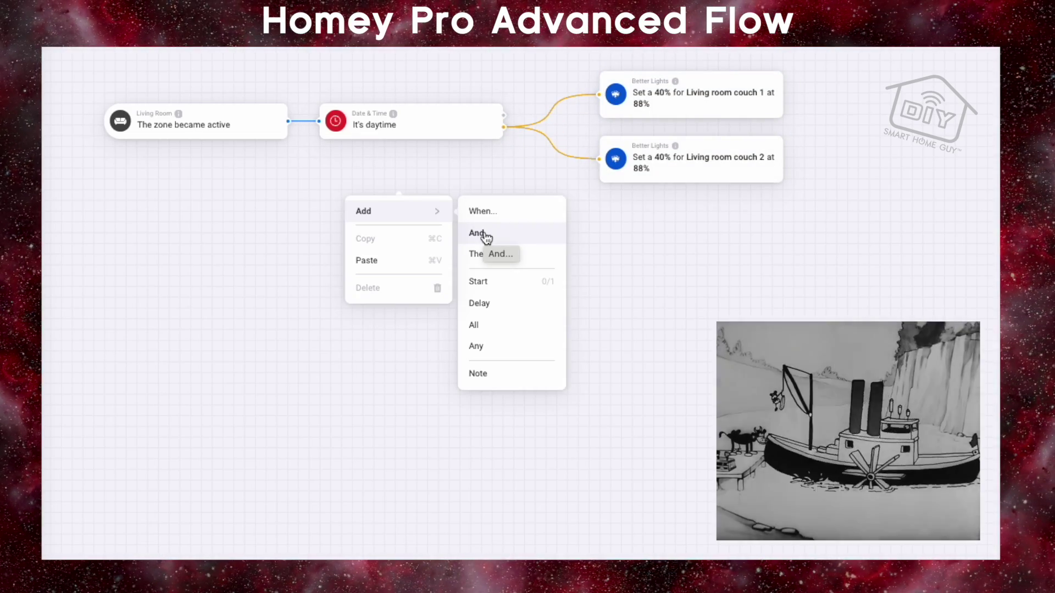
left_click(484, 235)
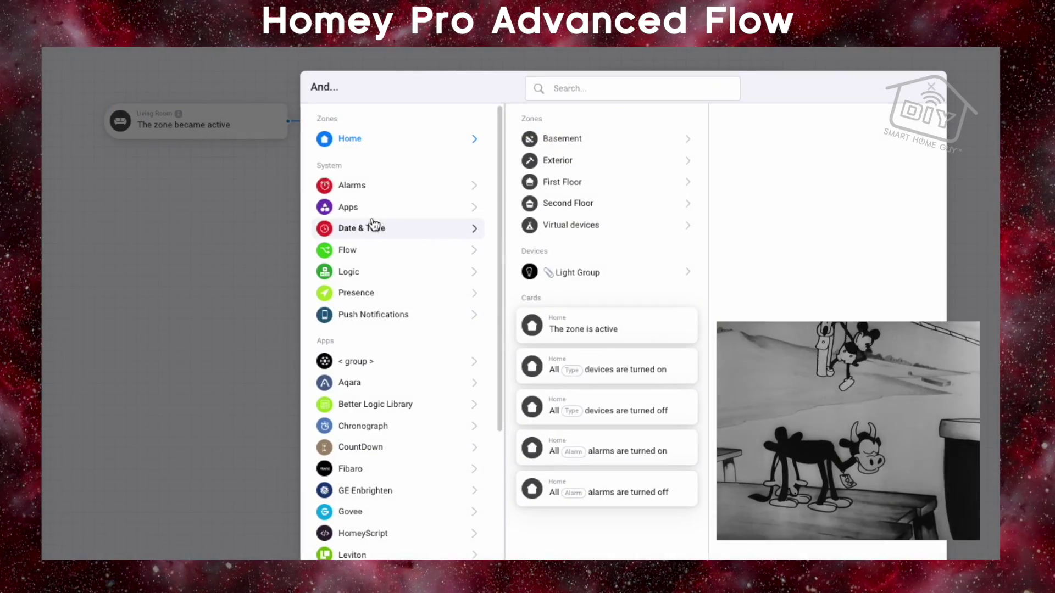
left_click(391, 234)
left_click(577, 159)
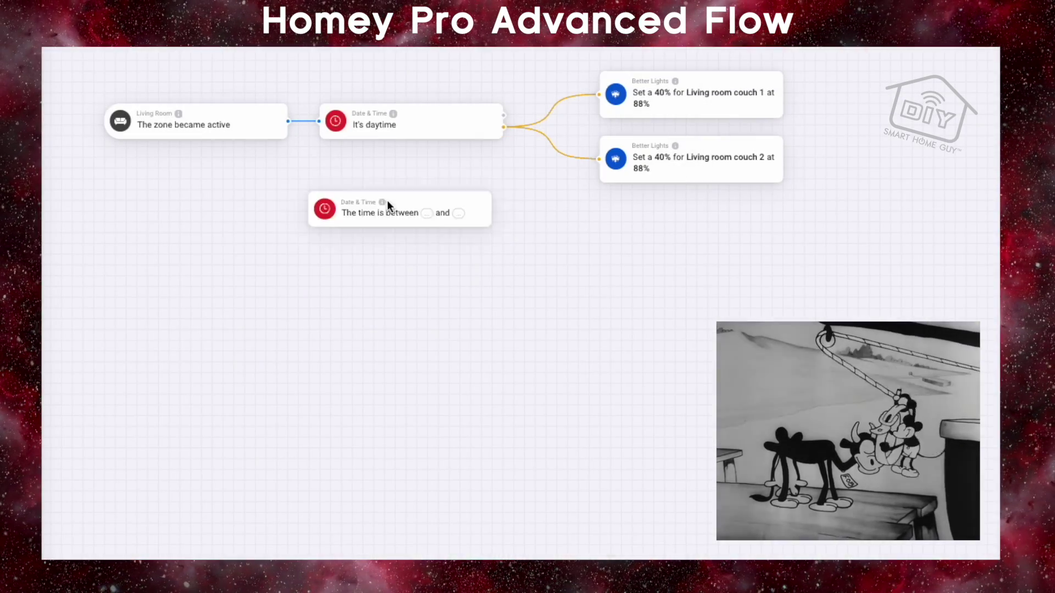
left_click_drag(387, 201, 406, 170)
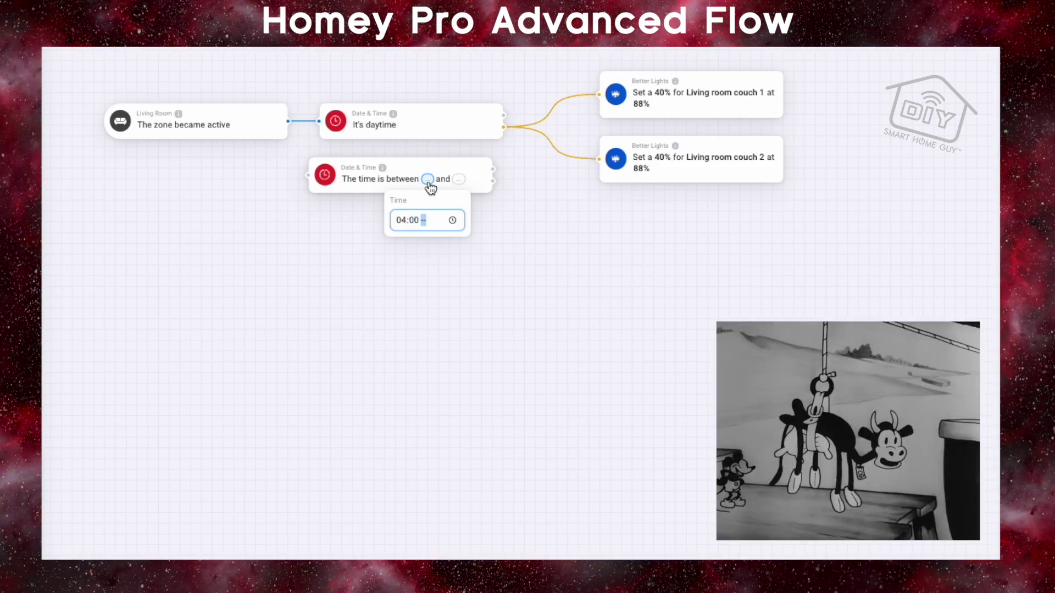
left_click(470, 179)
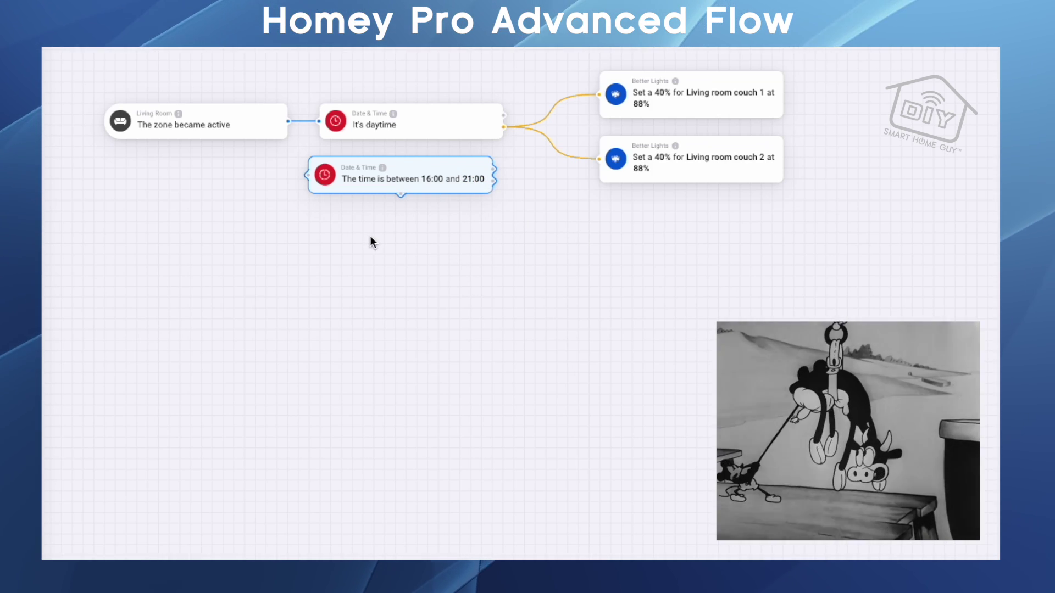
- Duplicate the 16:00 to 21:00 time condition, place the copy below it and set its start time to 21:00
right_click(378, 181)
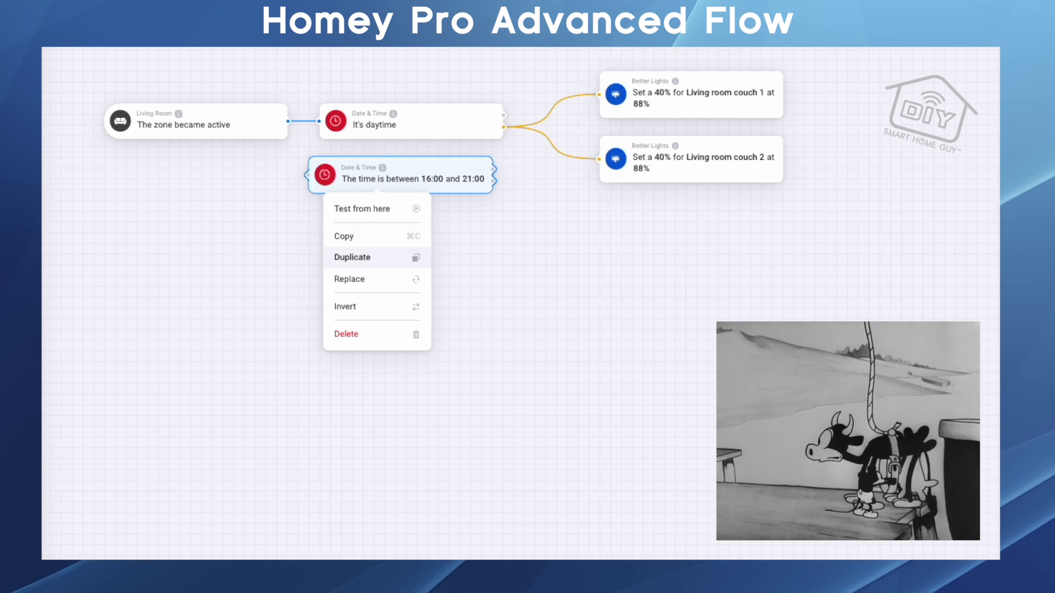
left_click(374, 258)
left_click_drag(381, 187, 388, 243)
left_click(444, 233)
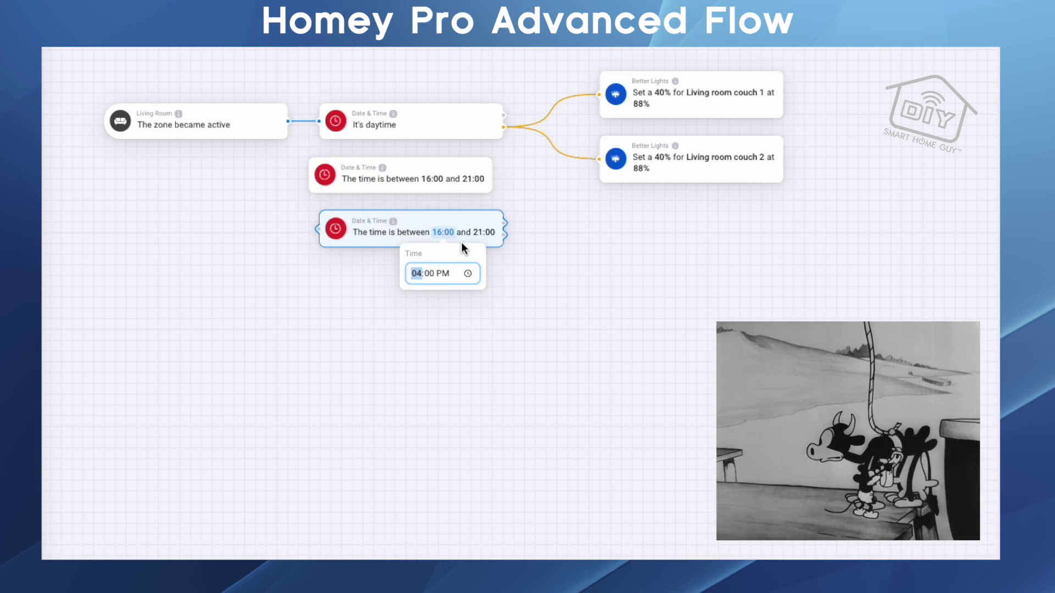
type("9")
- Set the end time of the duplicated time condition to 01:20 AM
left_click(485, 235)
type("12:00 PM")
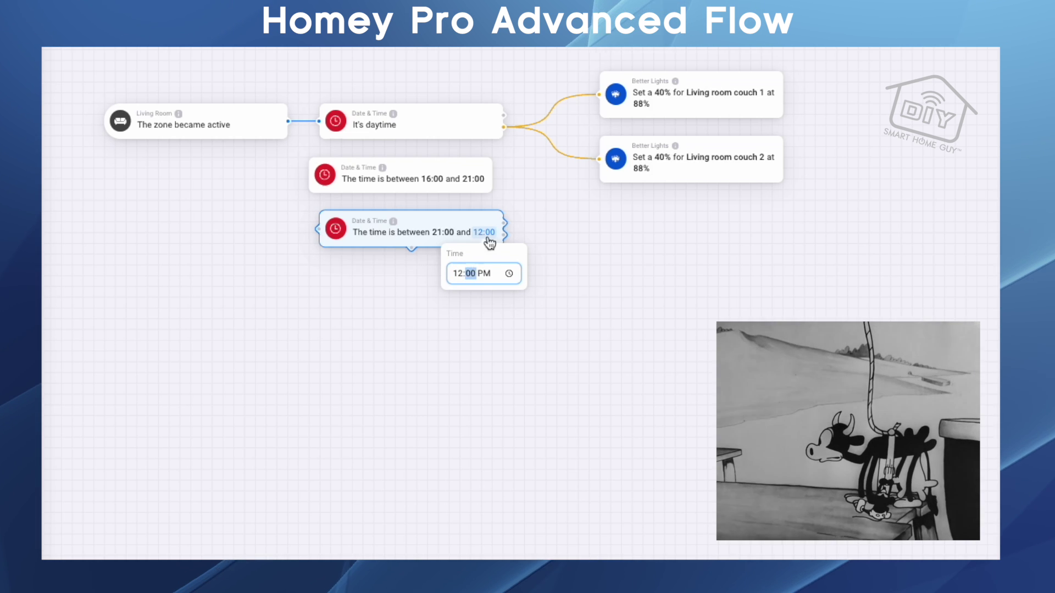
left_click(460, 274)
type("1")
left_click(477, 272)
type("20")
left_click(488, 273)
type("a")
key("Return")
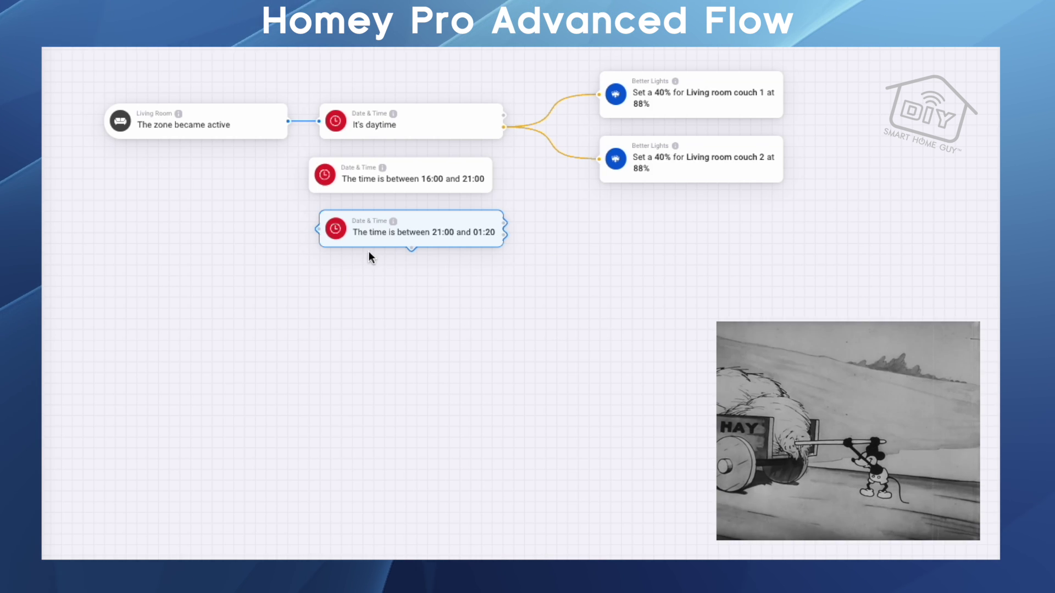
- Duplicate the 21:00 to 01:20 condition, place the copy below it and set its time range from 01:20 to 05:50
right_click(368, 253)
left_click(374, 310)
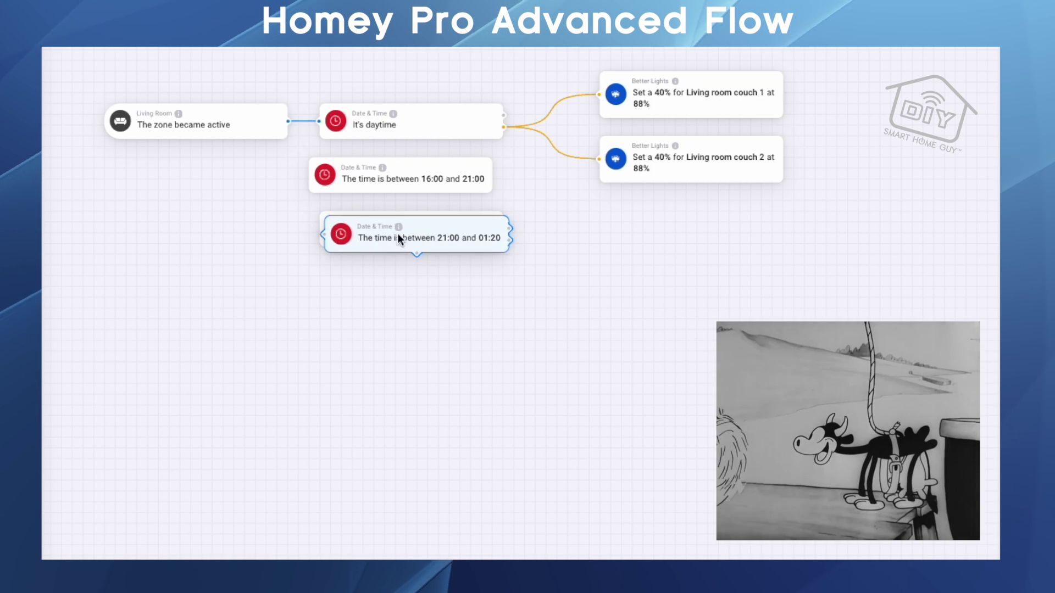
left_click_drag(397, 234, 390, 282)
left_click(430, 288)
type("01:00 PM")
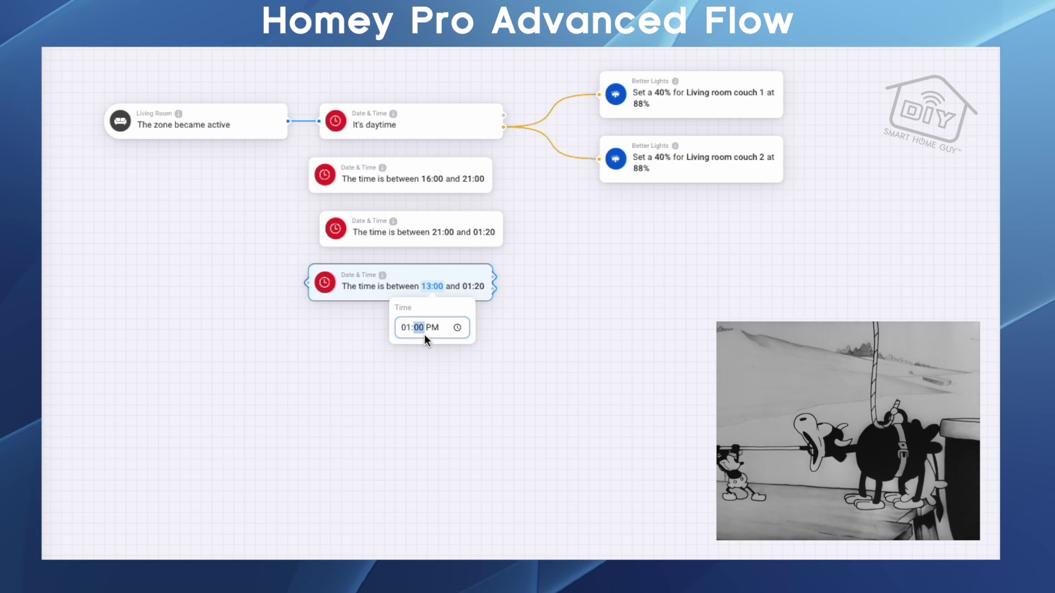
type("20 a")
left_click(475, 288)
type("05:")
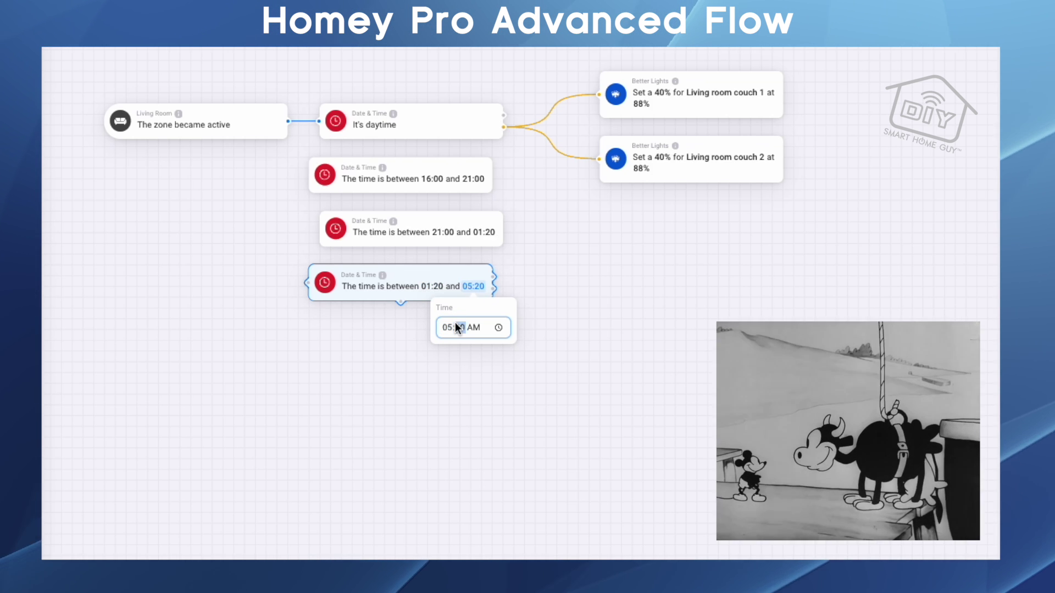
type("50")
left_click(406, 365)
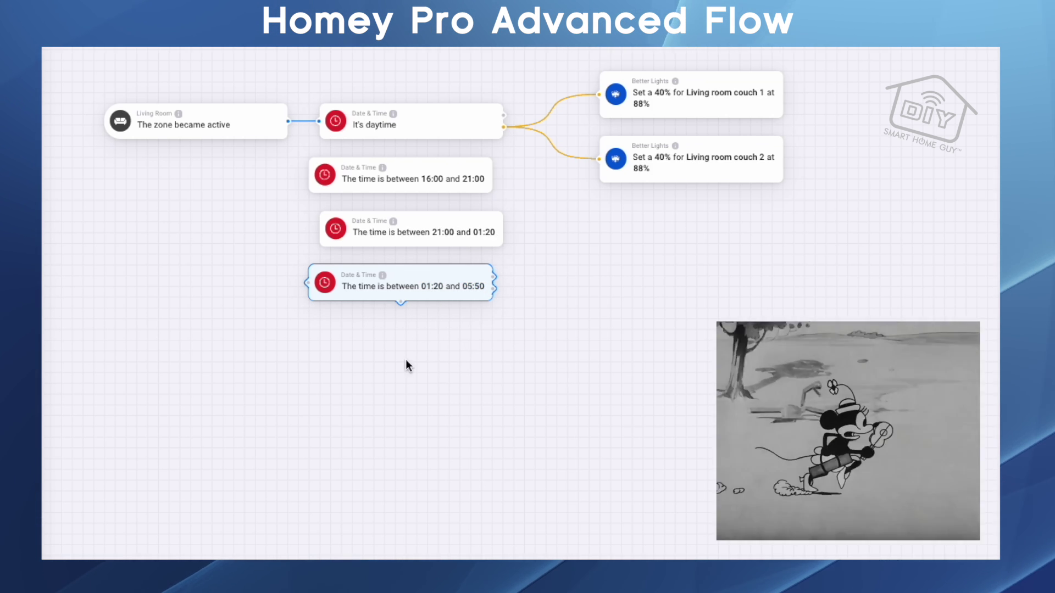
- Duplicate the 01:20 to 05:50 condition, place the copy below it and set its time range from 05:50 to 10:50
right_click(388, 360)
right_click(404, 286)
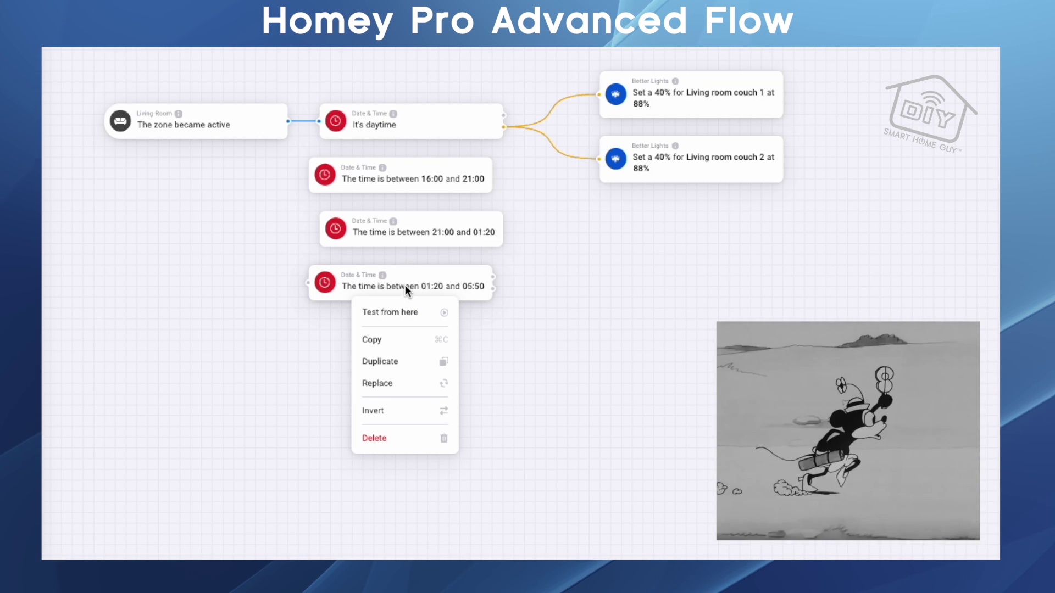
left_click(394, 362)
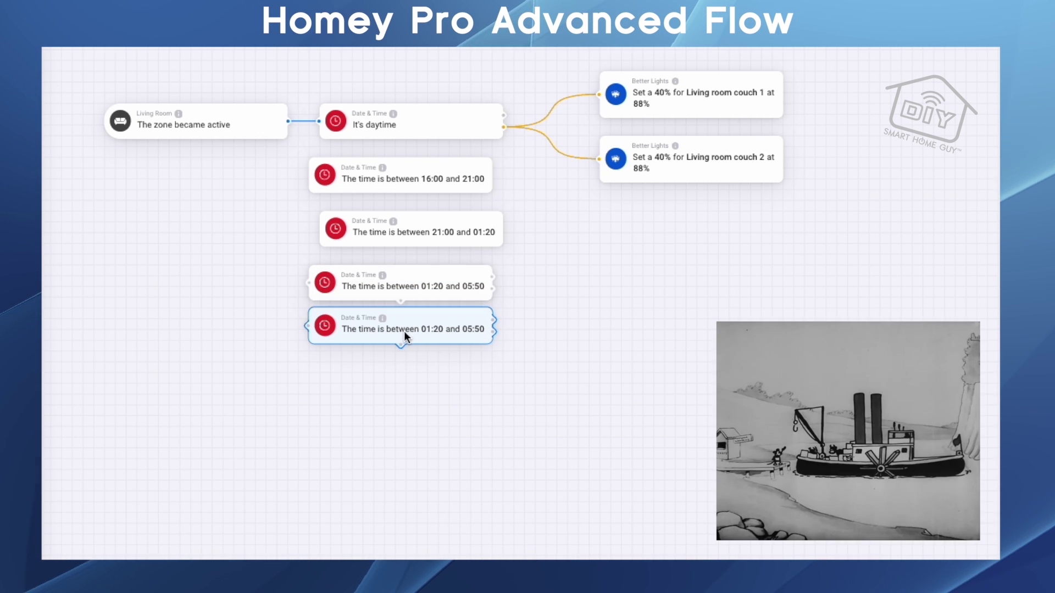
left_click_drag(404, 332, 405, 344)
left_click(432, 341)
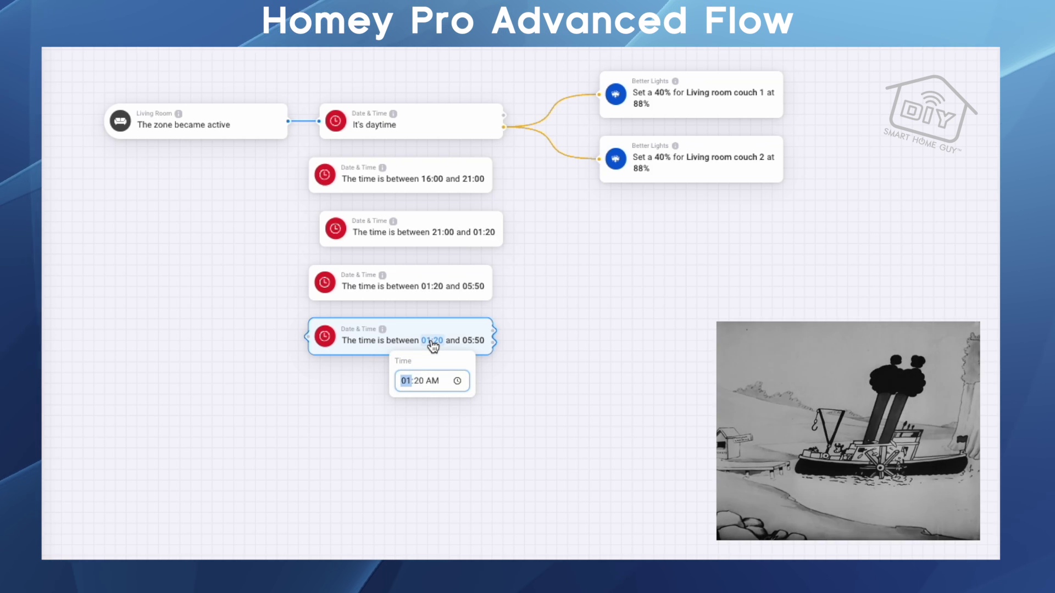
type("0550")
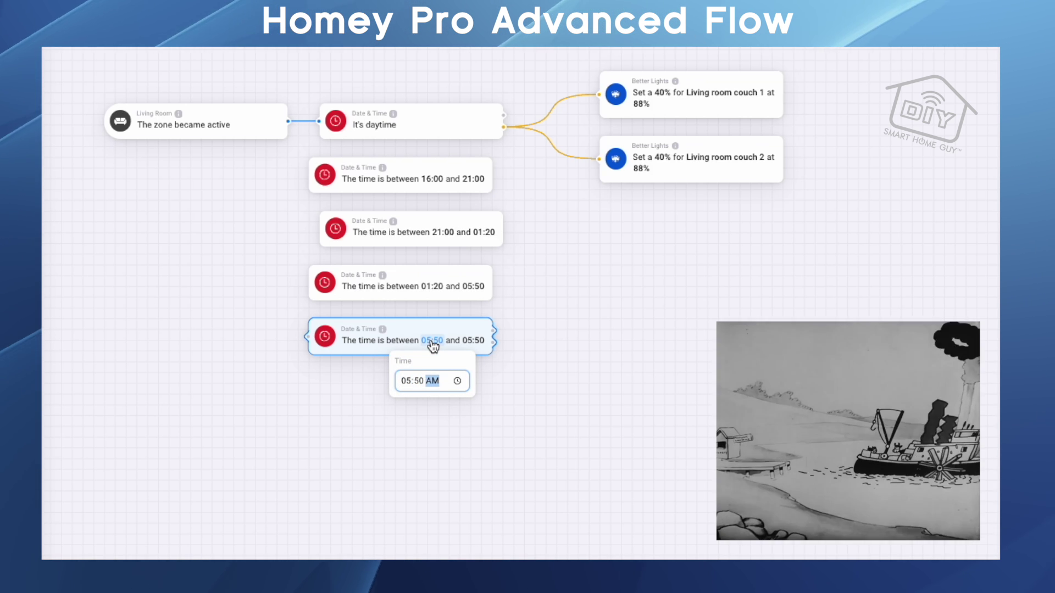
left_click(505, 397)
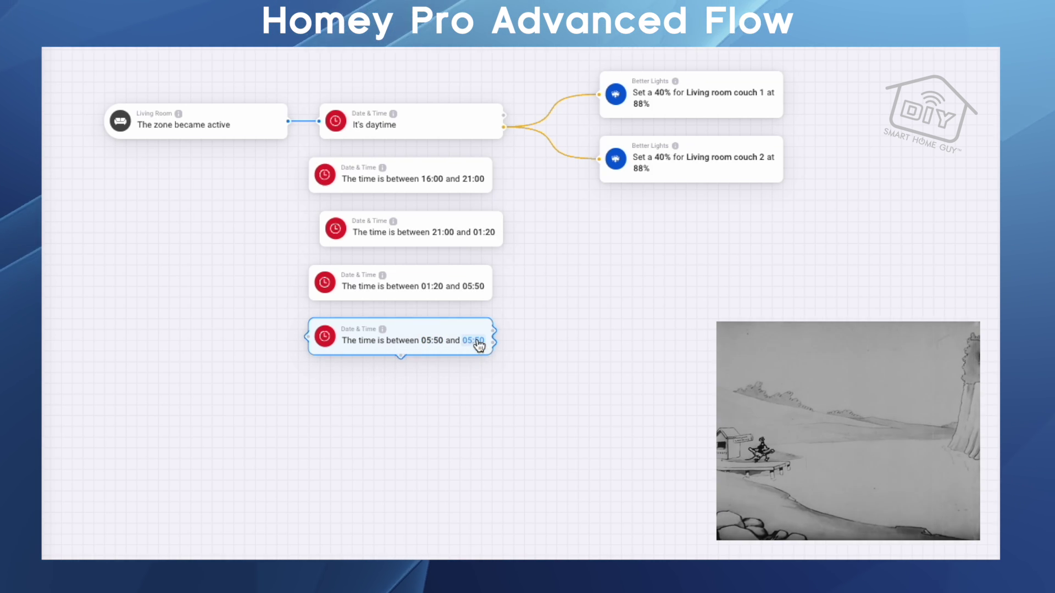
left_click(479, 344)
type("10:")
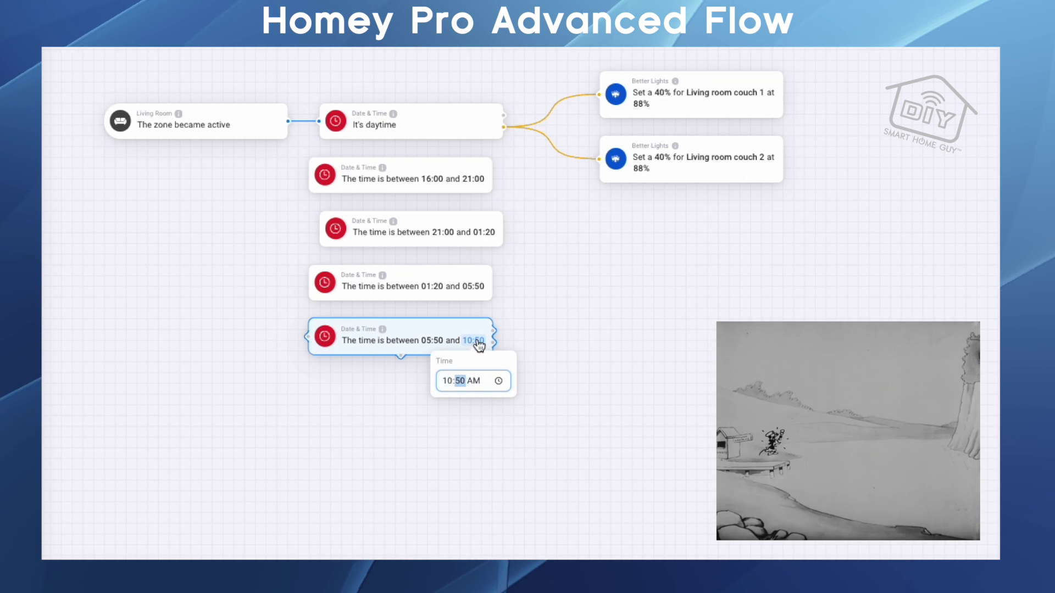
type("50")
left_click(480, 421)
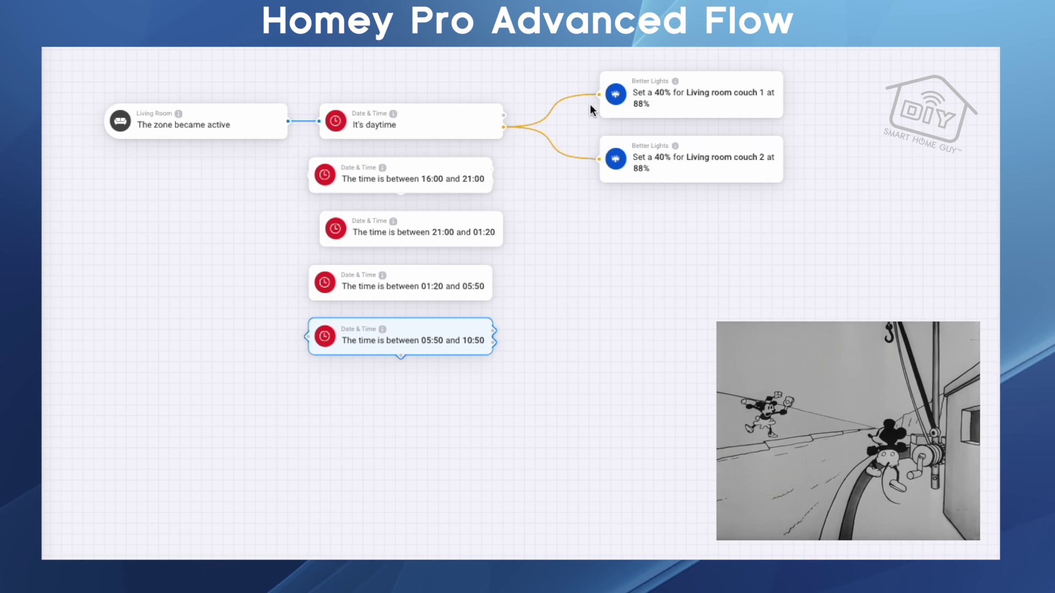
- Disconnect both Better Lights cards from the daytime condition and align the four time conditions beneath the daytime card
left_click(552, 108)
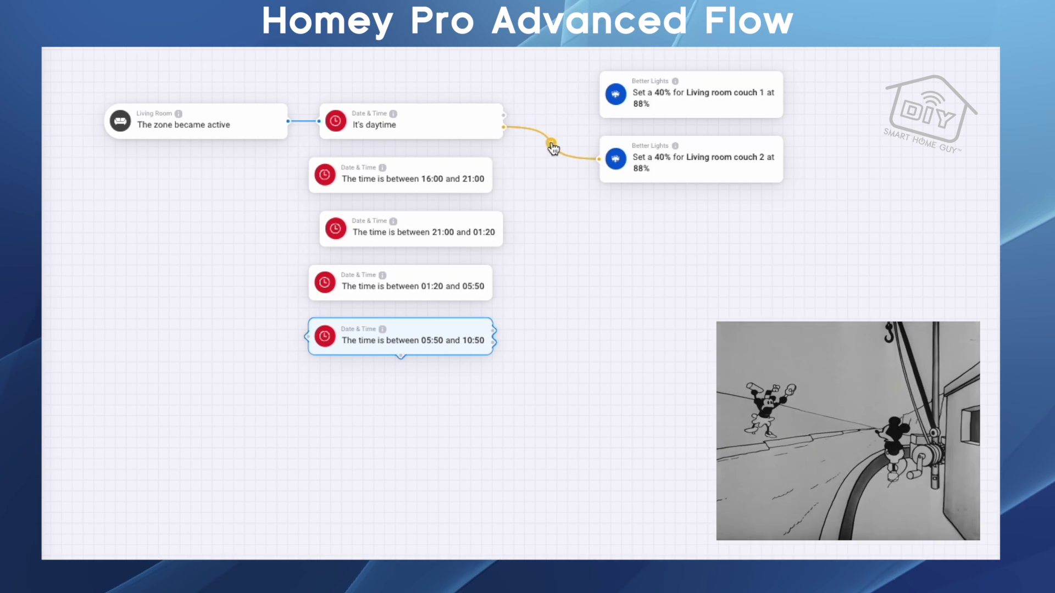
left_click(552, 147)
left_click_drag(430, 169, 441, 170)
mouse_move(432, 231)
left_mouse_down()
mouse_move(433, 218)
mouse_move(433, 230)
left_mouse_up()
left_click_drag(427, 285, 438, 284)
left_click_drag(421, 325, 430, 325)
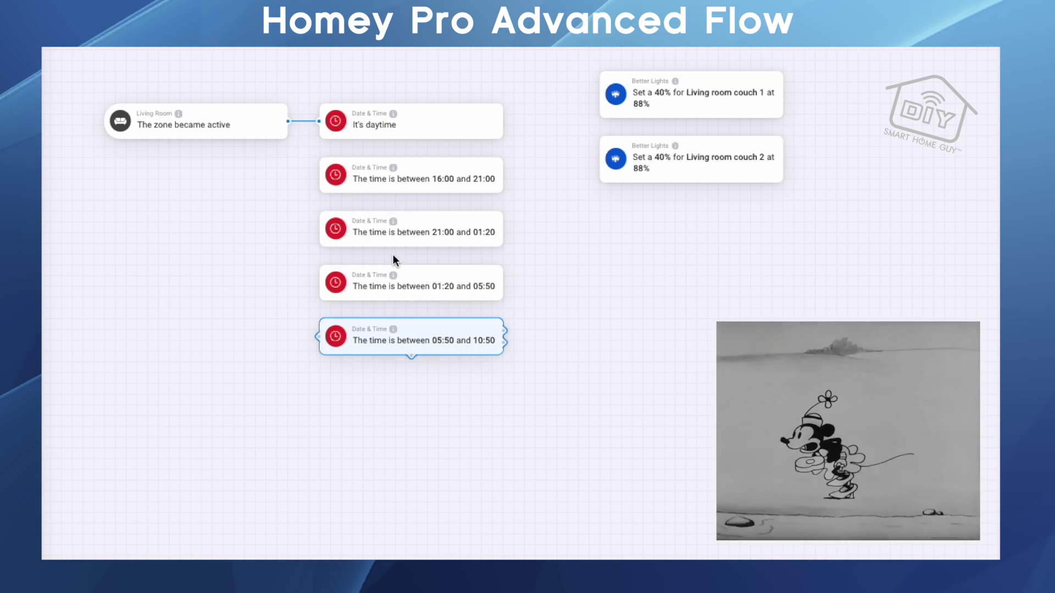
- Wire the 16:00–21:00 condition: daytime's false output into it, its true output to both Better Lights cards, its false output to the 21:00–01:20 condition
left_click_drag(503, 127, 446, 177)
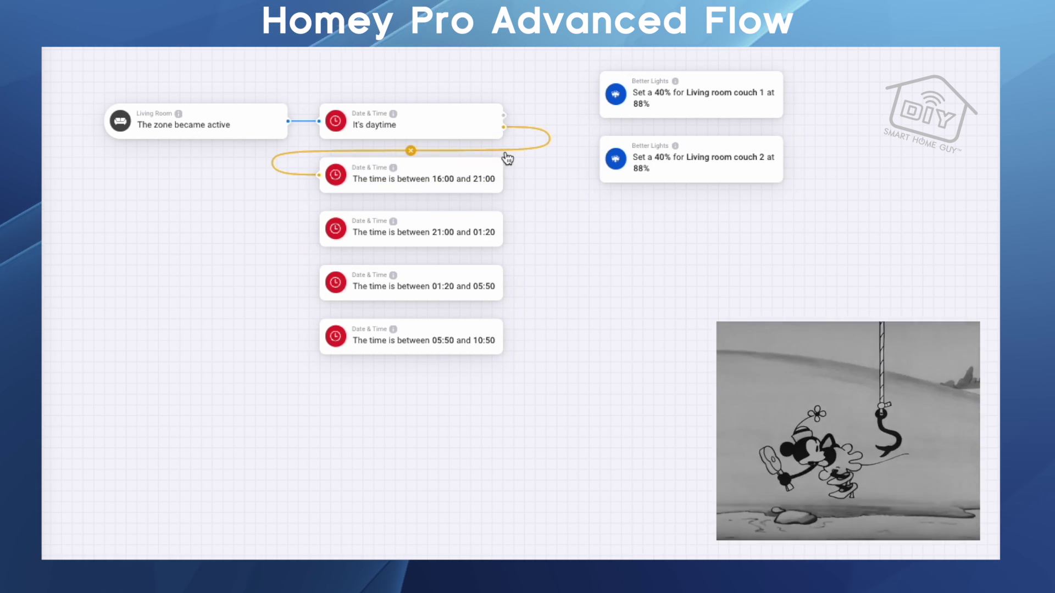
mouse_move(502, 168)
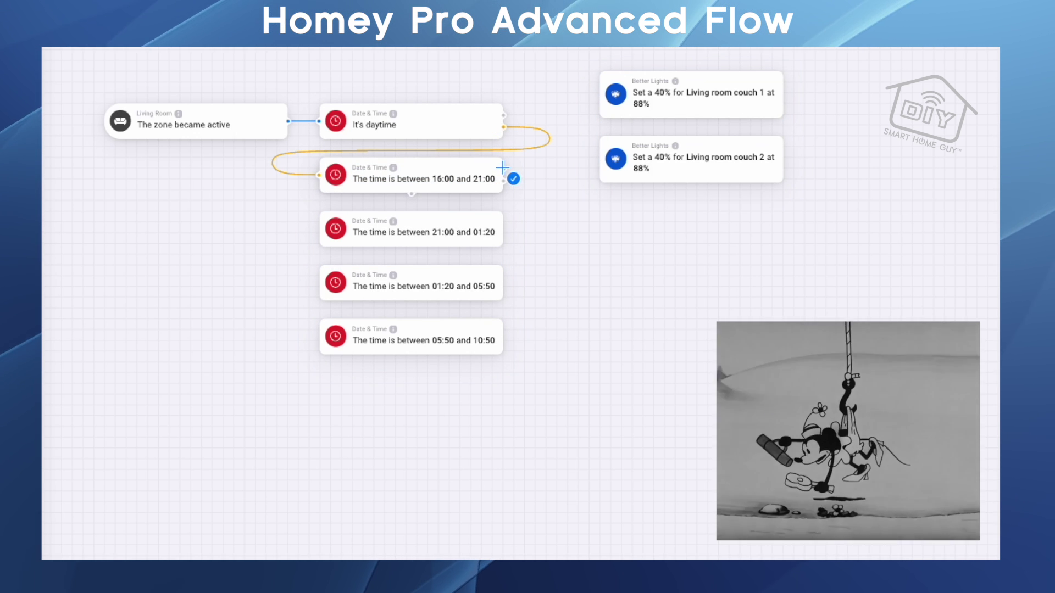
left_click_drag(502, 168, 599, 94)
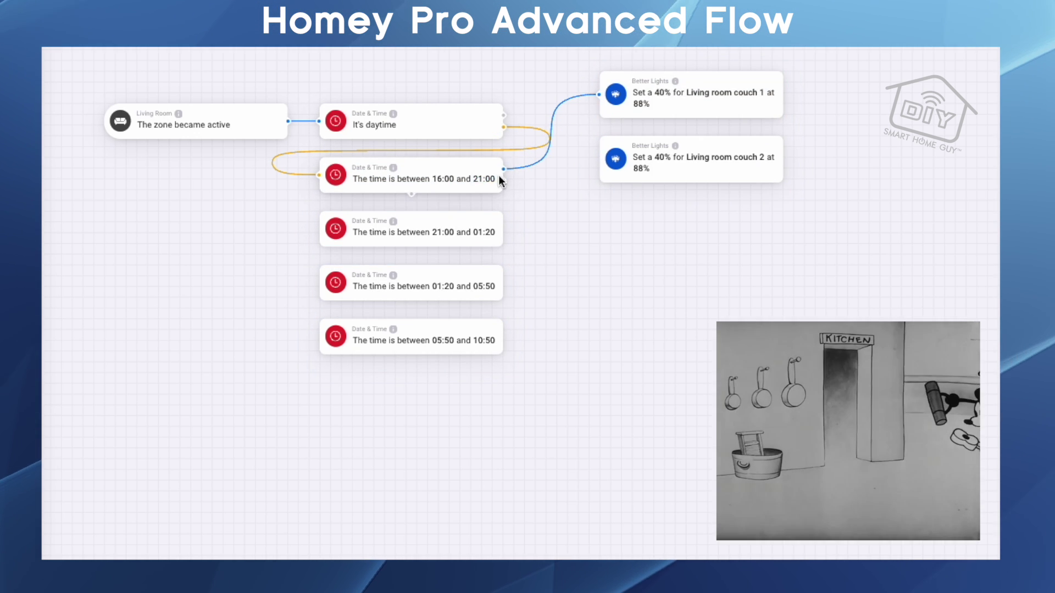
left_click_drag(503, 169, 366, 224)
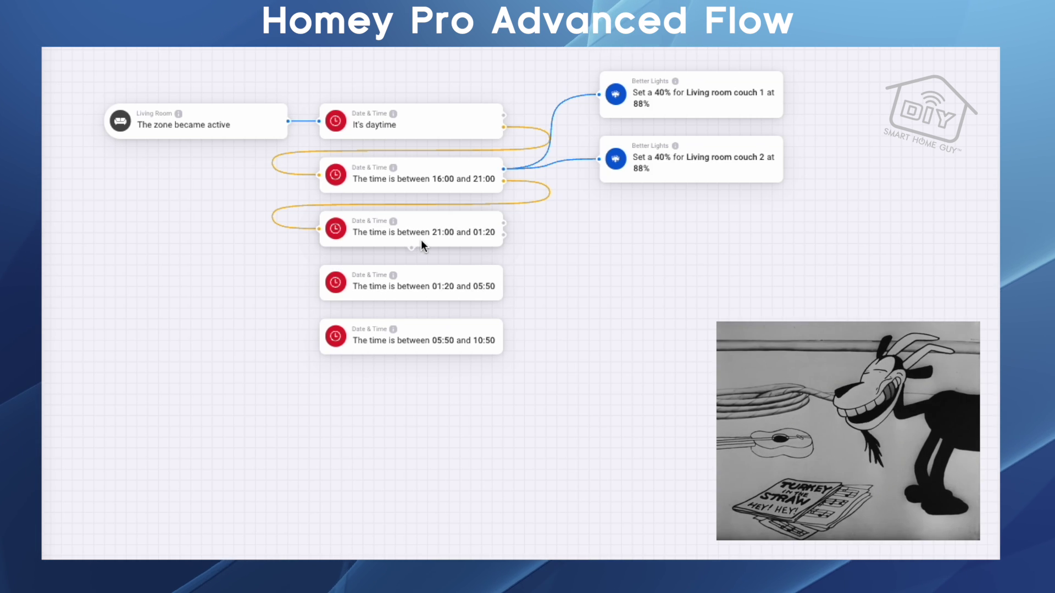
- Copy the two 40% Better Lights cards for Living room couch 1 and 2 and place the pasted pair directly below the originals
mouse_move(677, 144)
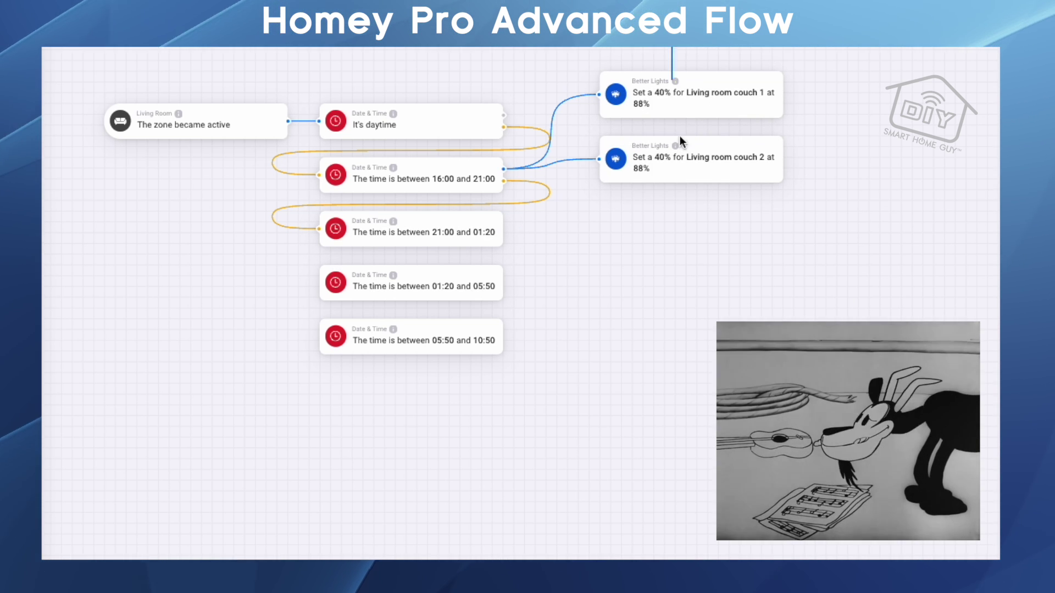
left_click_drag(681, 137, 821, 201)
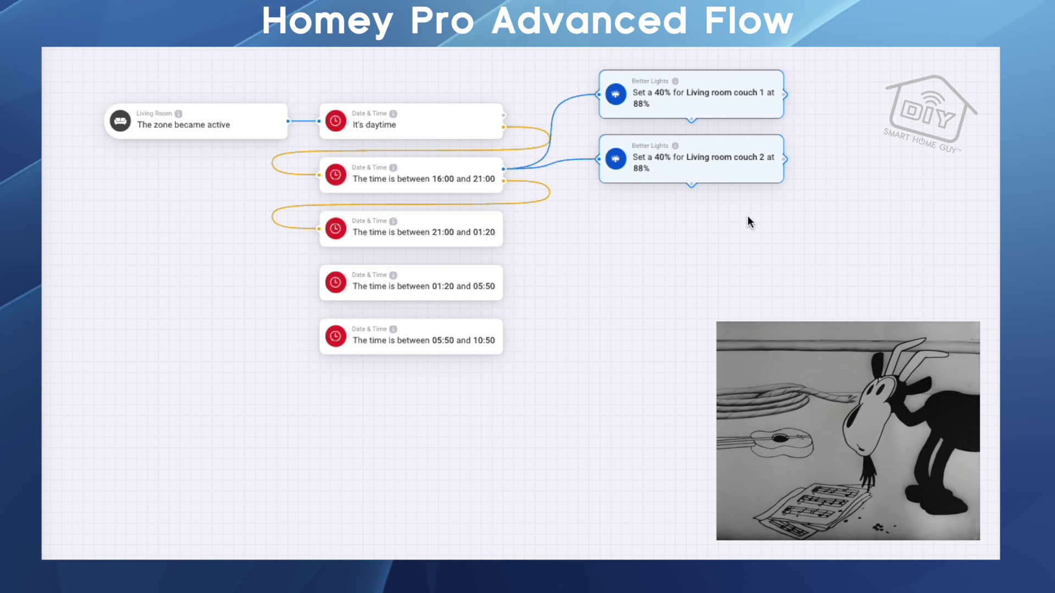
right_click(672, 177)
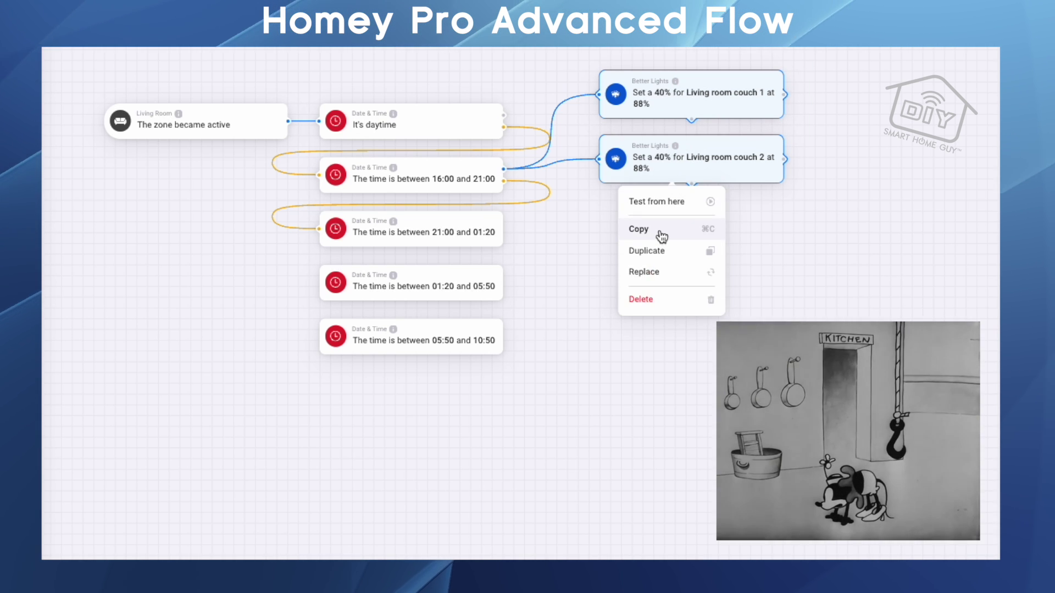
left_click(661, 233)
right_click(659, 222)
left_click(626, 296)
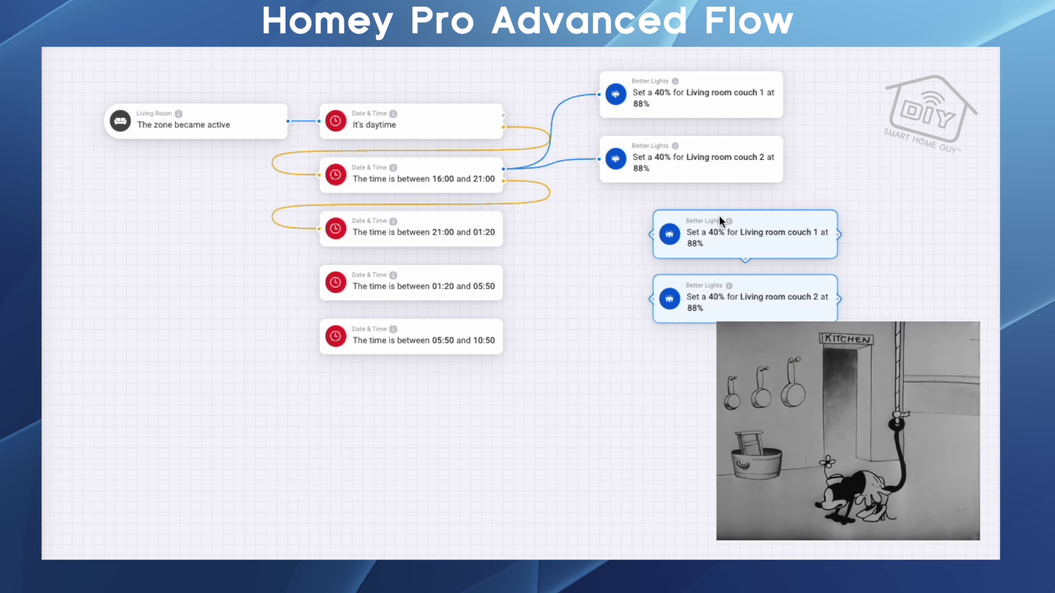
left_click_drag(670, 218, 616, 207)
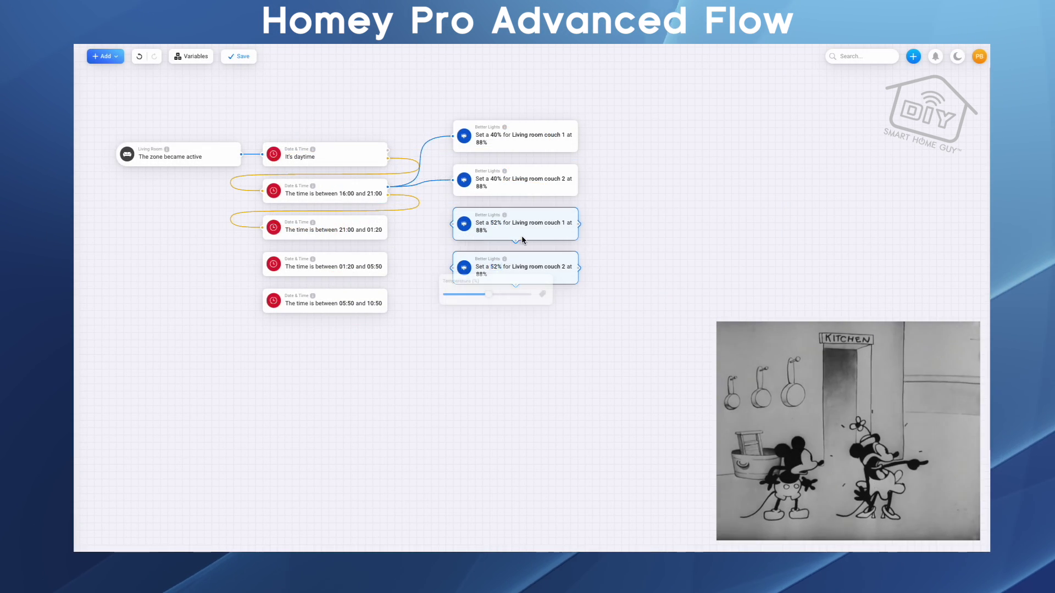
- Set the copied pair to 52% at 71% for 21:00–01:20, and add and wire a 100% at 15% pair for 01:20–05:50
left_click(371, 246)
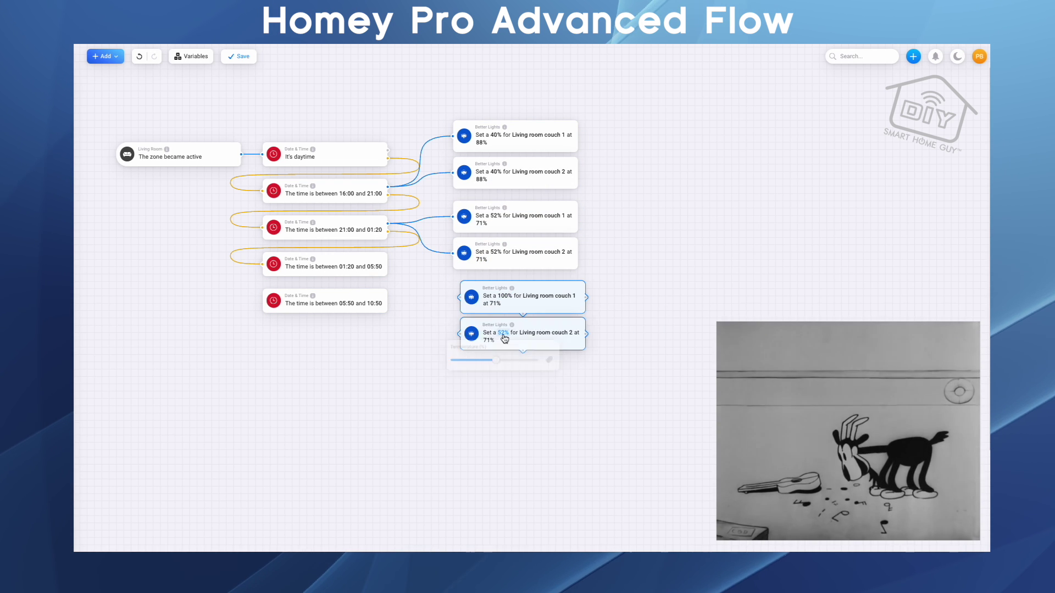
left_click_drag(389, 261, 461, 339)
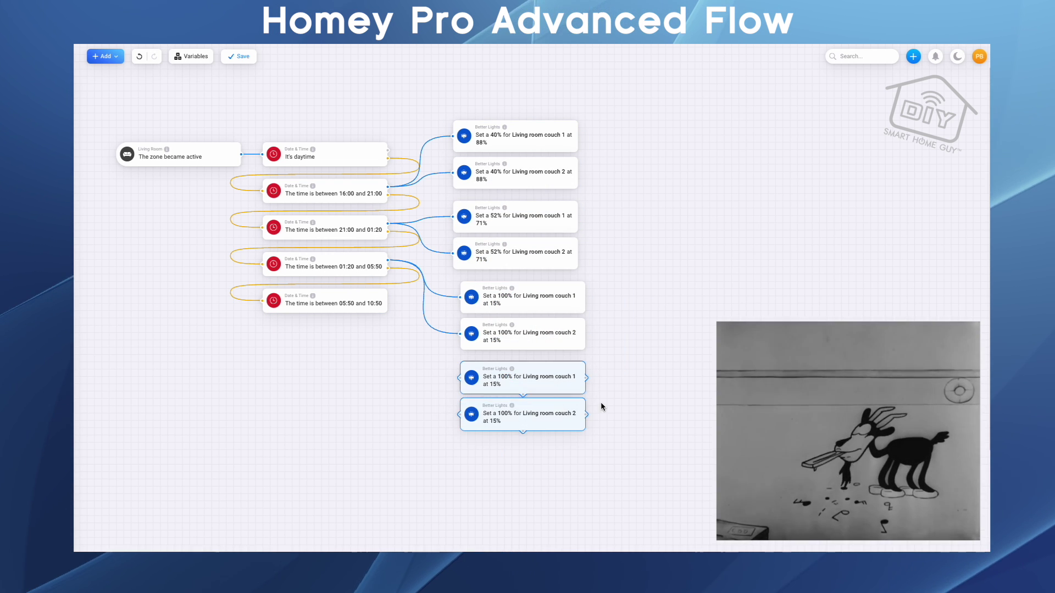
- Set the lowest Better Lights pair to 60% at 35% and wire it to the true output of the 05:50–10:50 condition
left_click(488, 421)
left_click_drag(502, 449, 467, 451)
left_click(471, 405)
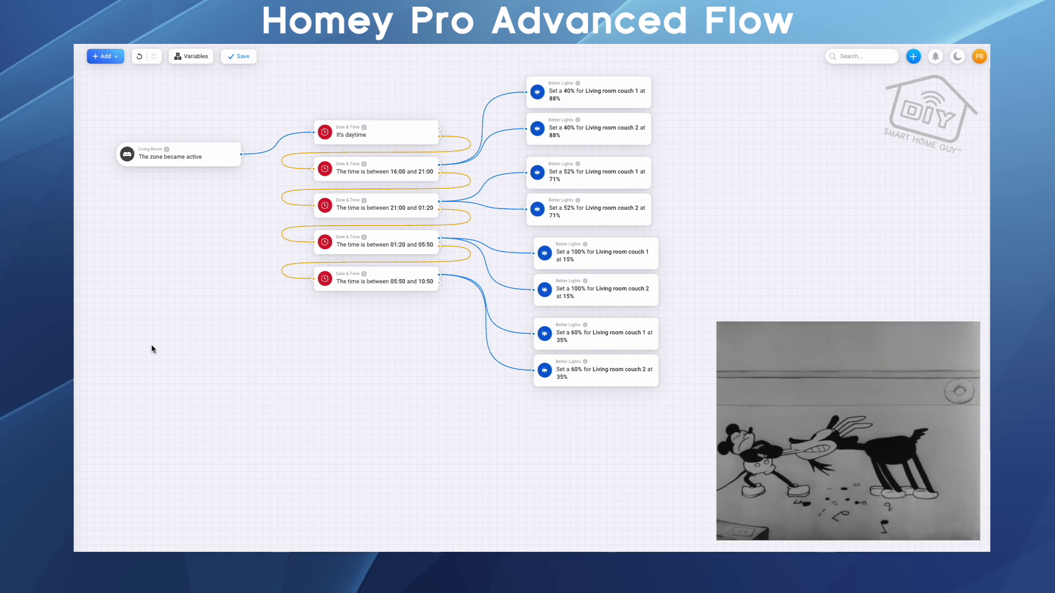
- Add a Living Room trigger card for the zone being inactive for 6 minutes, placed below the zone-became-active trigger
right_click(146, 349)
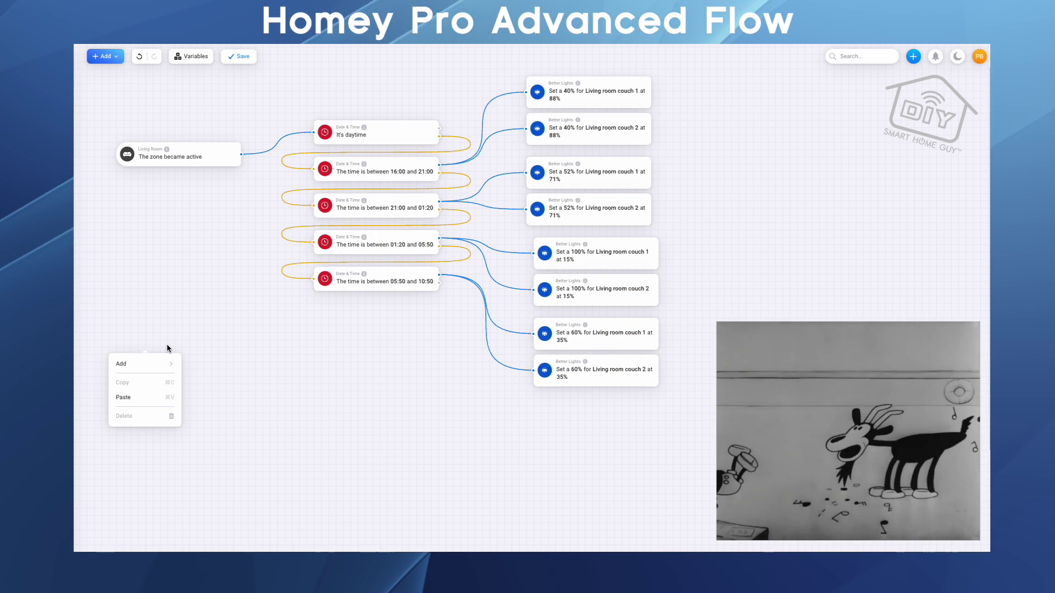
mouse_move(165, 365)
left_click(202, 364)
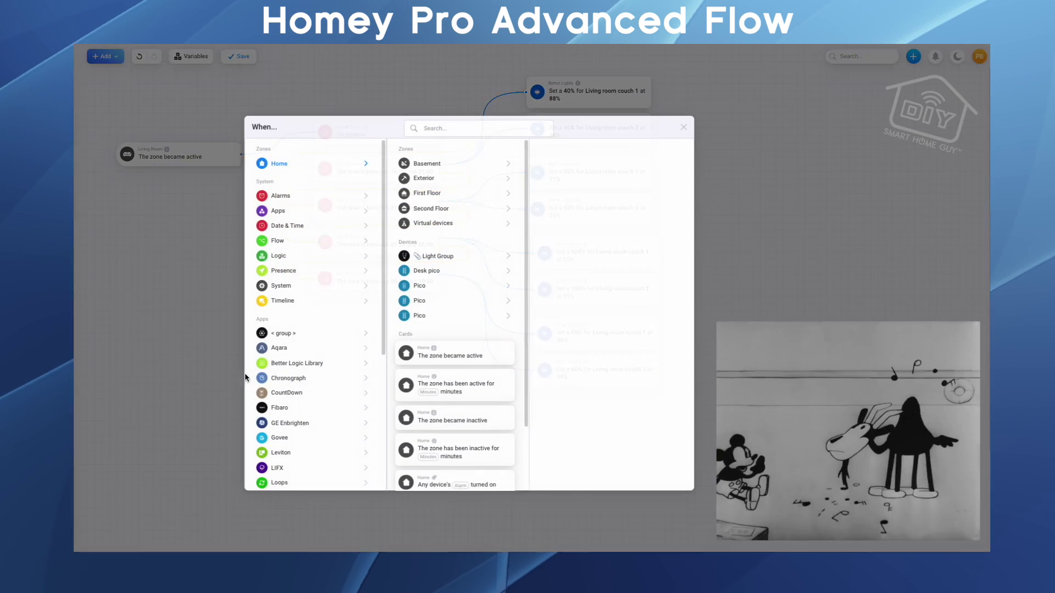
left_click(428, 196)
left_click(584, 258)
scroll(613, 324, "down", 3)
left_click_drag(613, 361, 145, 350)
left_click(119, 363)
type("6")
left_click(285, 418)
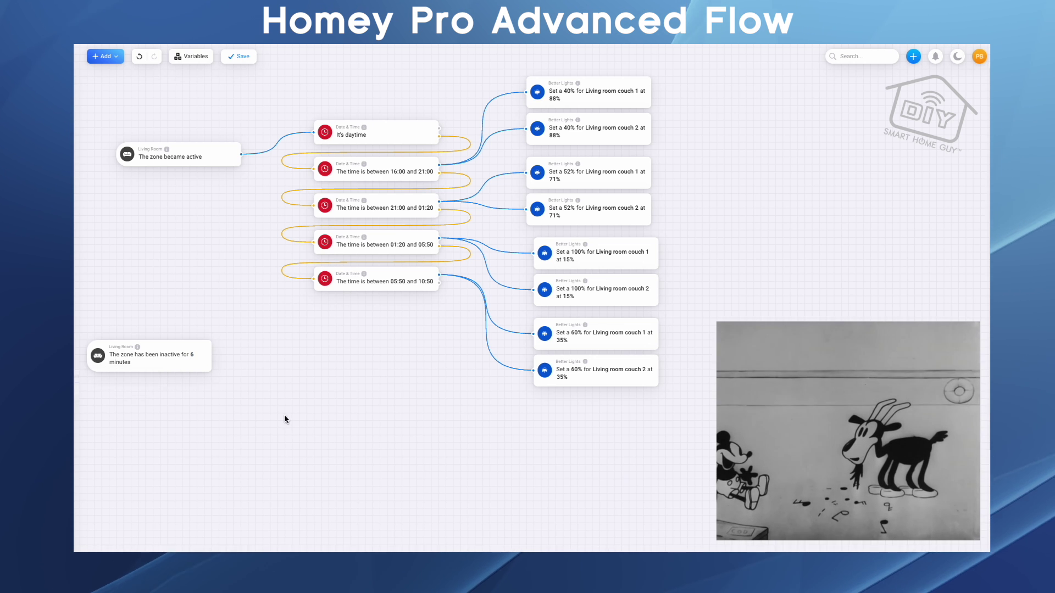
- Add a turn-off action card for the First Floor's Living Room zone beside the 6-minute inactivity trigger
right_click(249, 353)
mouse_move(250, 371)
left_click(329, 389)
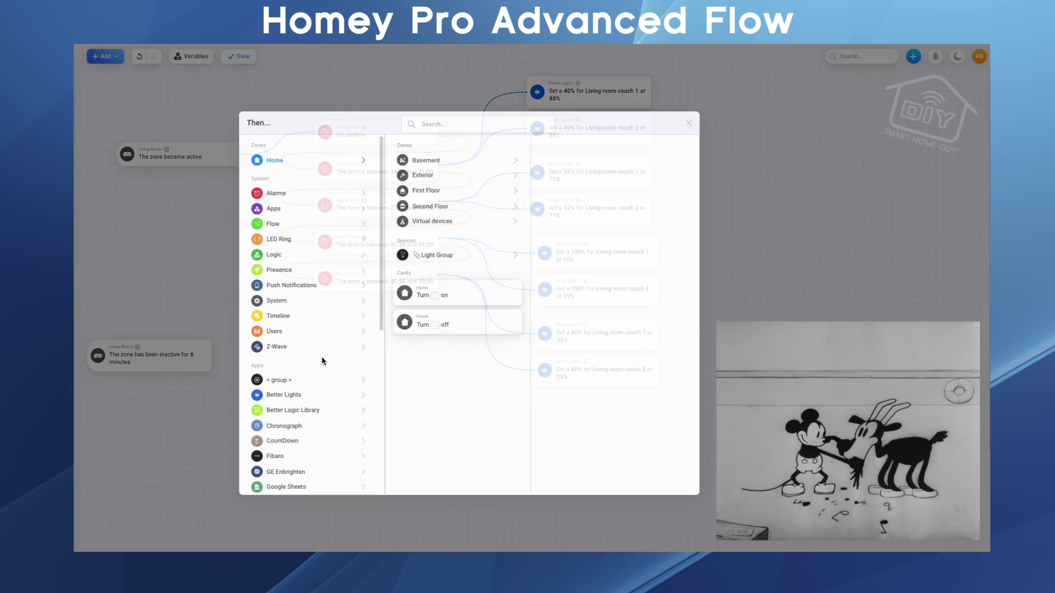
left_click(427, 195)
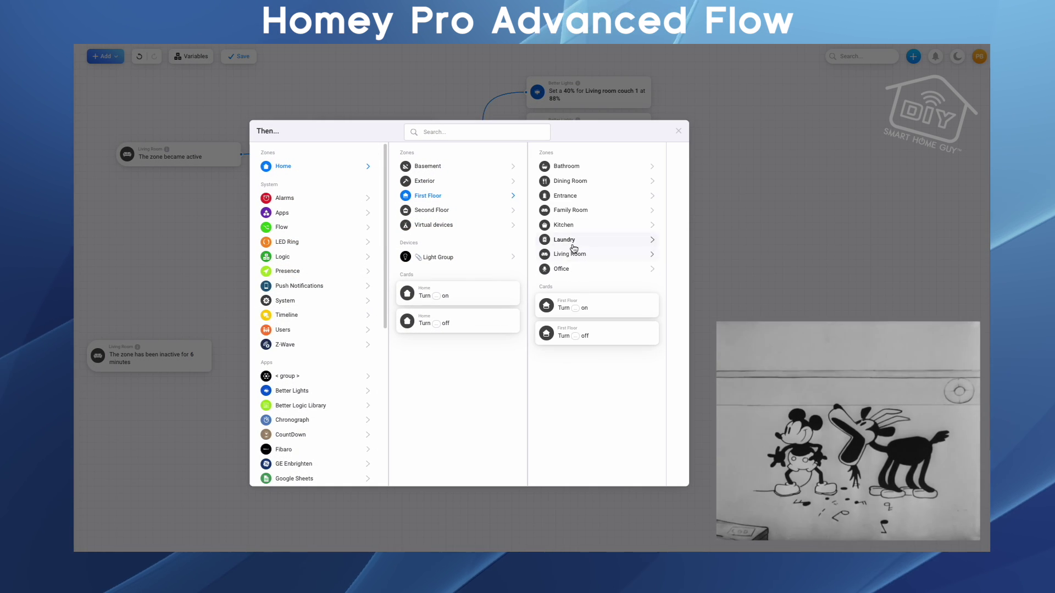
left_click(572, 254)
left_click(629, 303)
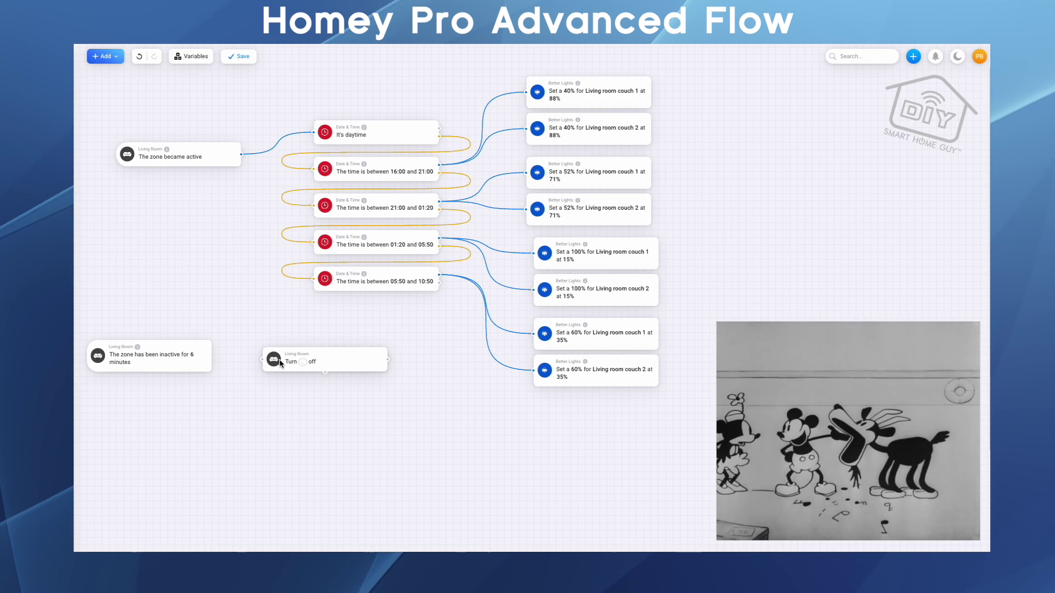
- Wire the inactivity trigger to the Living Room turn-off card and set the card to All Lights
left_click(294, 364)
left_click(302, 362)
left_click(290, 400)
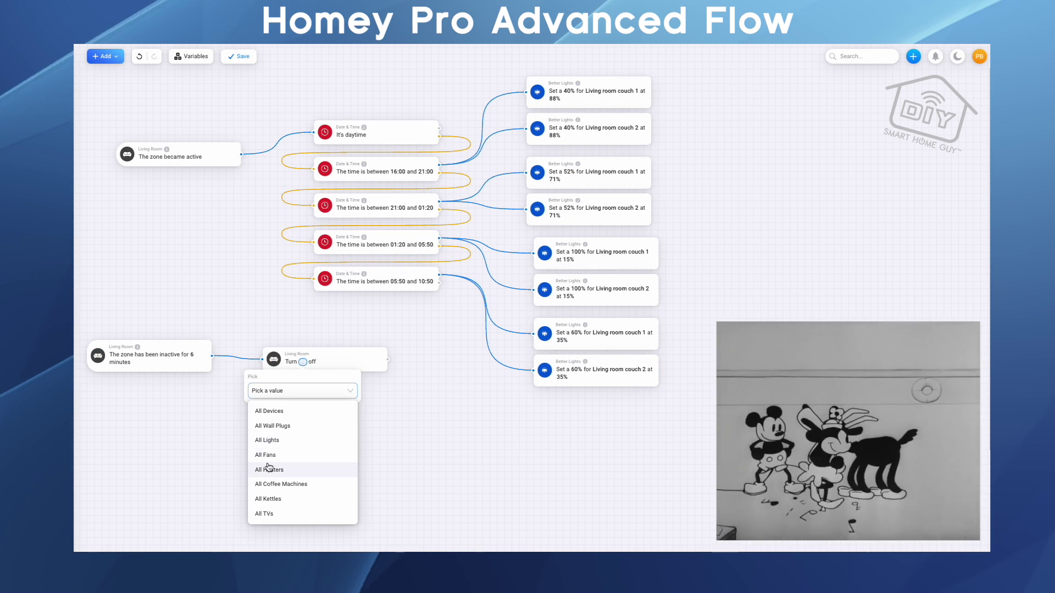
left_click(266, 469)
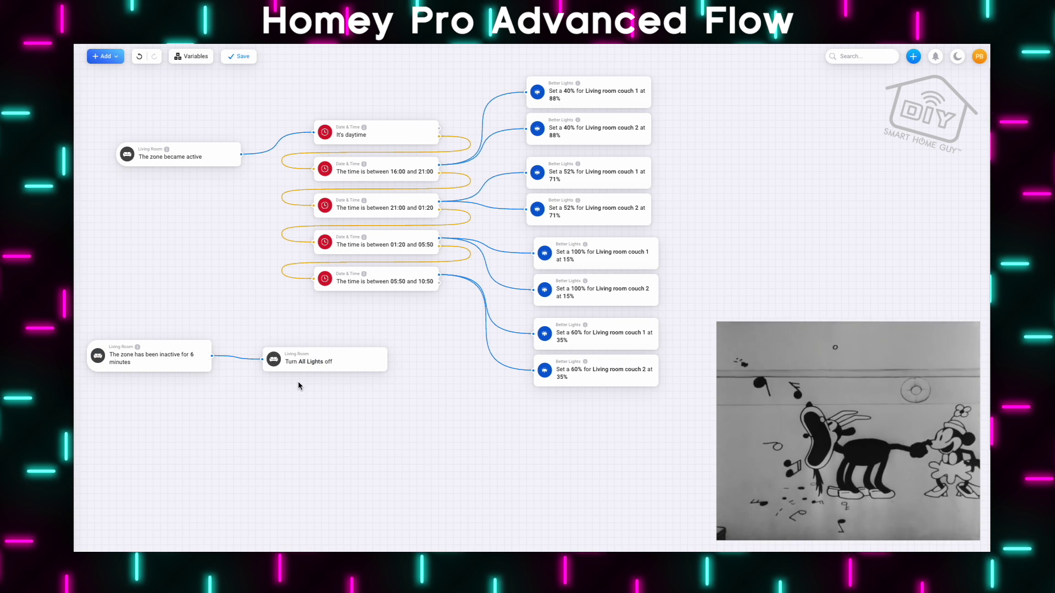
- Disconnect the All Lights off card, move it lower on the canvas, and add a Better Lights card that dims a zone
left_click_drag(322, 364, 411, 460)
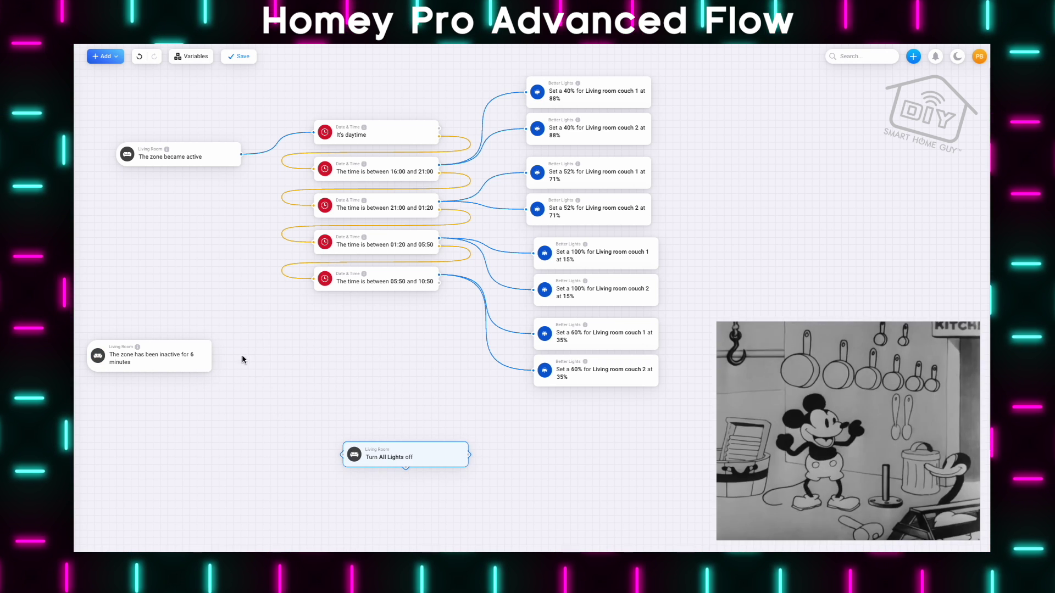
right_click(240, 359)
mouse_move(251, 372)
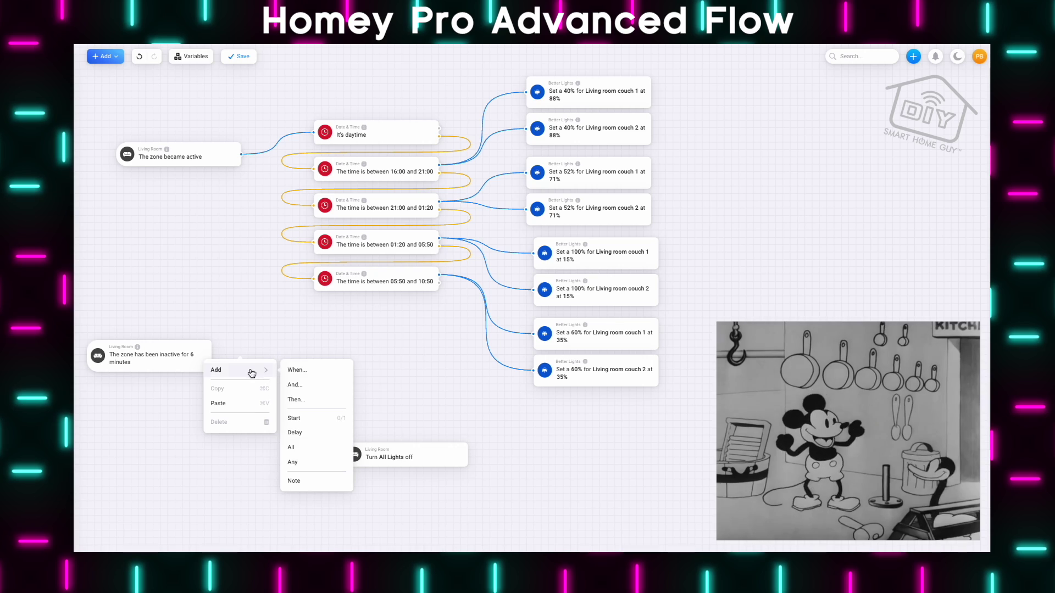
left_click(301, 403)
left_click(303, 392)
left_click(483, 229)
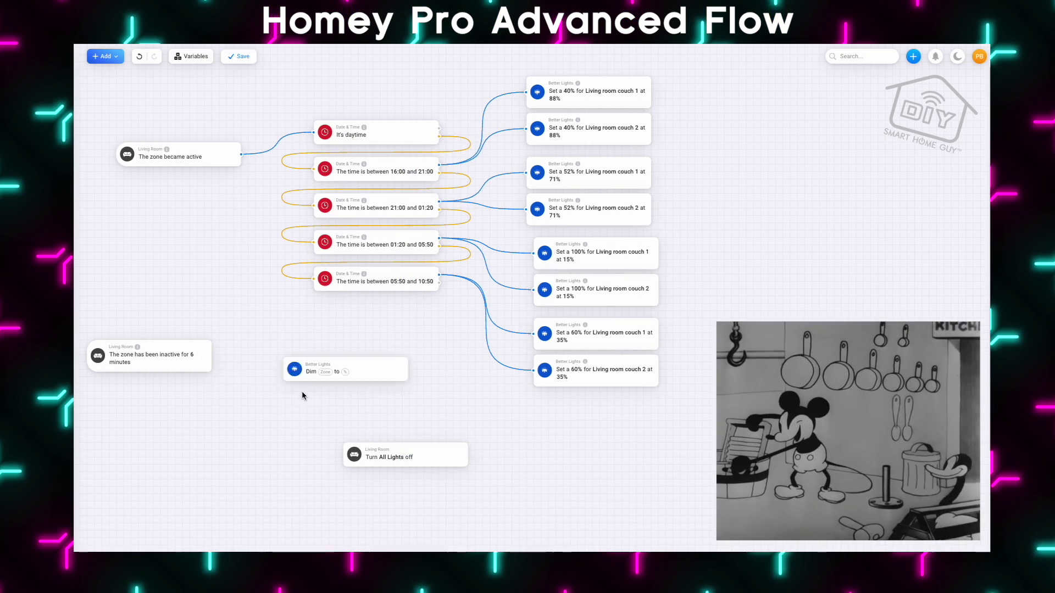
- Set the dim card to Living Room at 40%, place it beside the inactivity trigger and wire the trigger into it
left_click(261, 356)
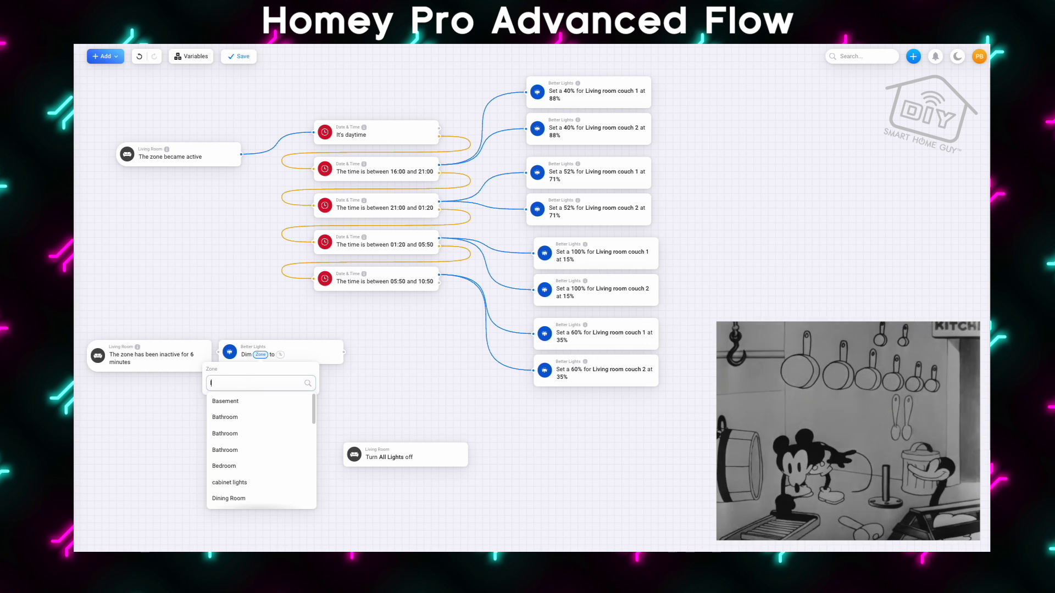
scroll(230, 464, "down", 3)
left_click(229, 464)
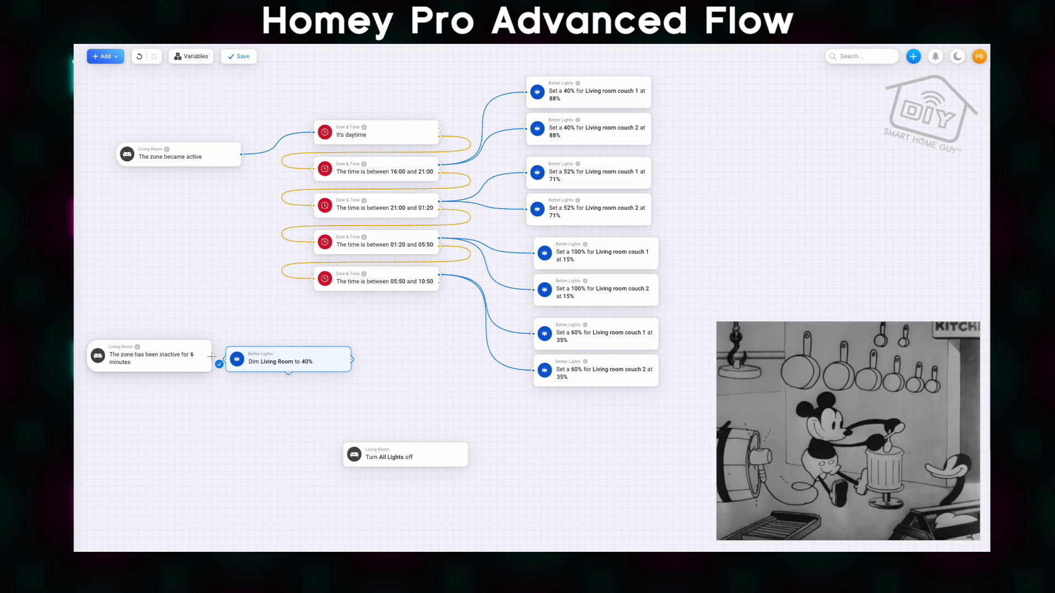
left_click_drag(230, 361, 233, 360)
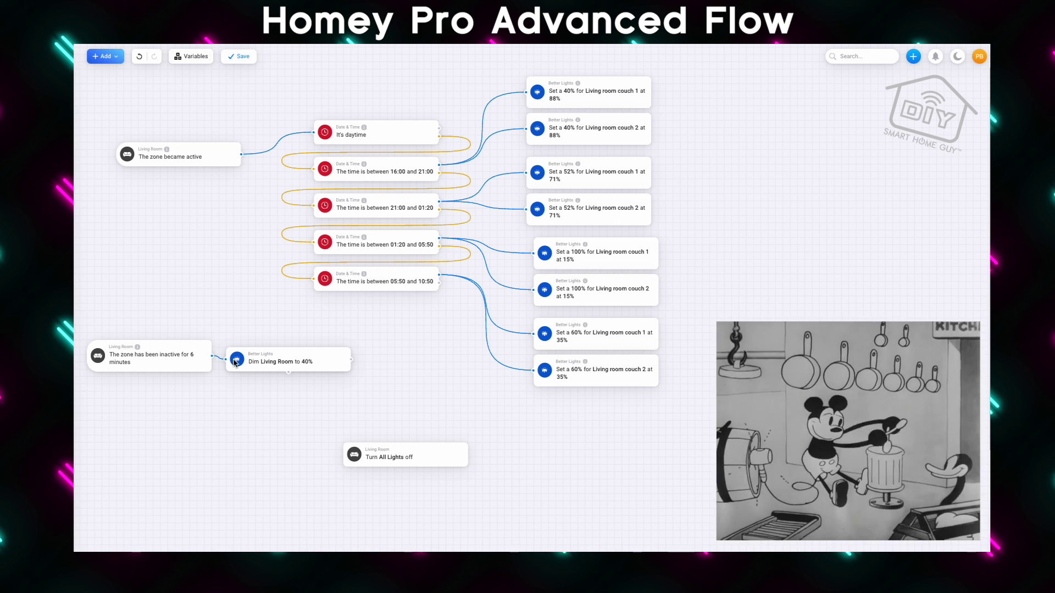
- Add a CountDown action card that starts a countdown timer and place it above the All Lights off card
right_click(290, 386)
mouse_move(291, 402)
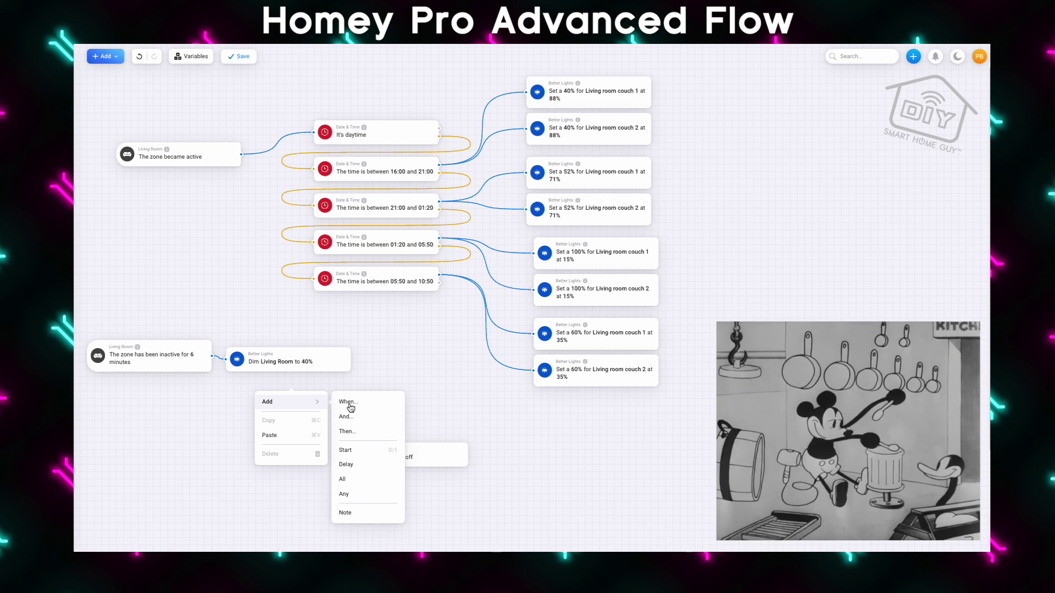
left_click(350, 433)
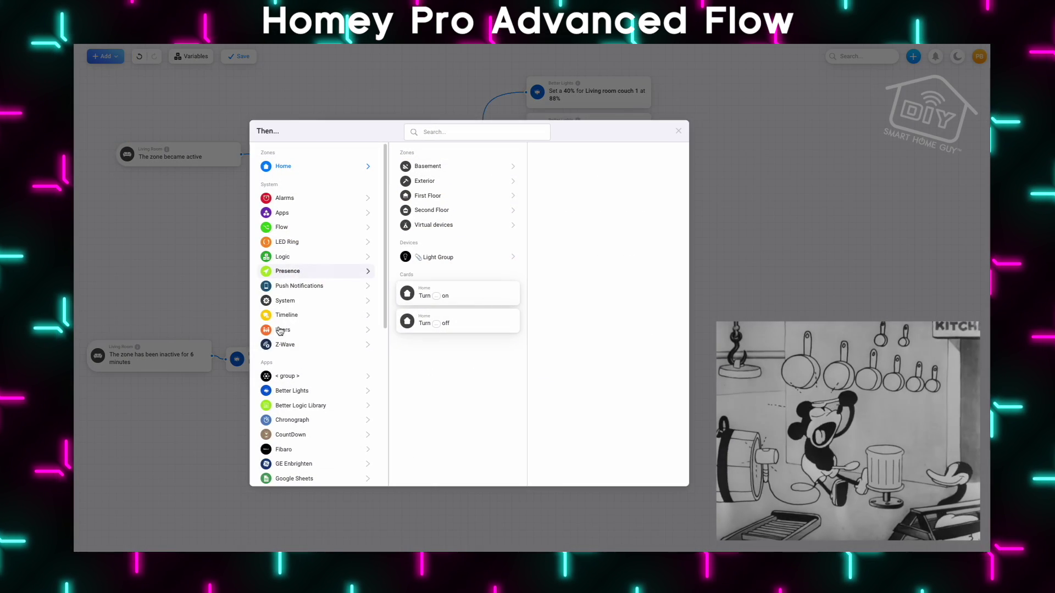
scroll(301, 431, "down", 1)
left_click(287, 382)
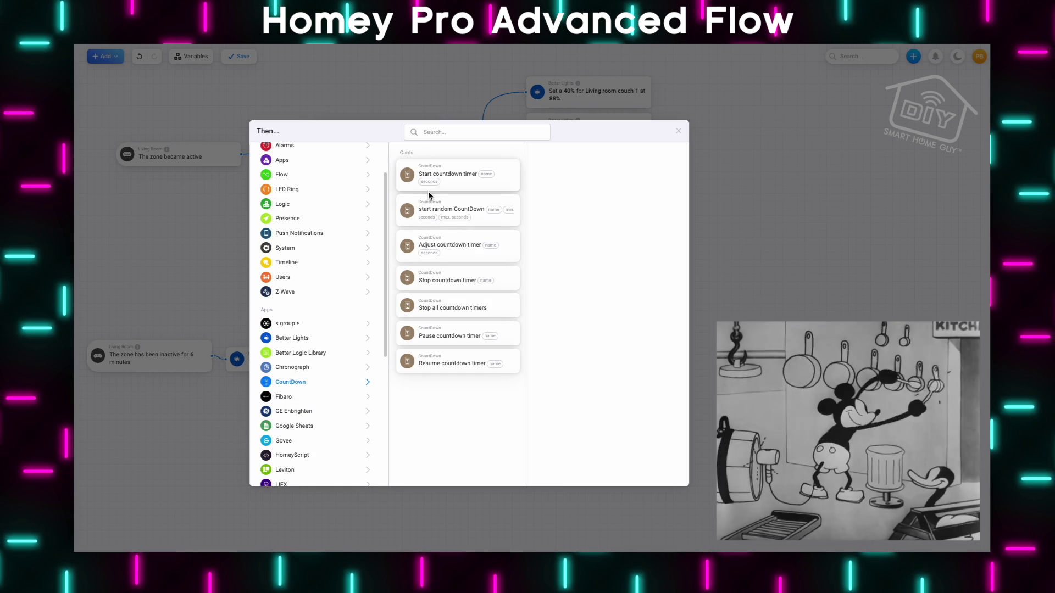
left_click(453, 179)
left_click_drag(339, 405, 416, 379)
- Create the countdown name "living motion lights", select it for the start-timer card and set its duration to 33 seconds
left_click(434, 376)
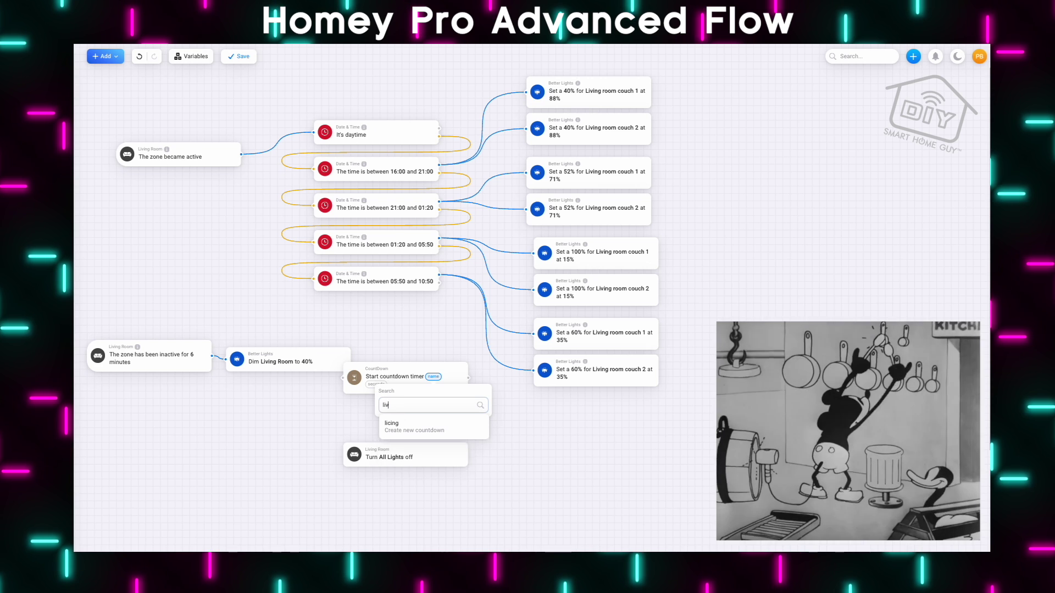
type("living motion lights")
left_click(398, 440)
left_click(434, 377)
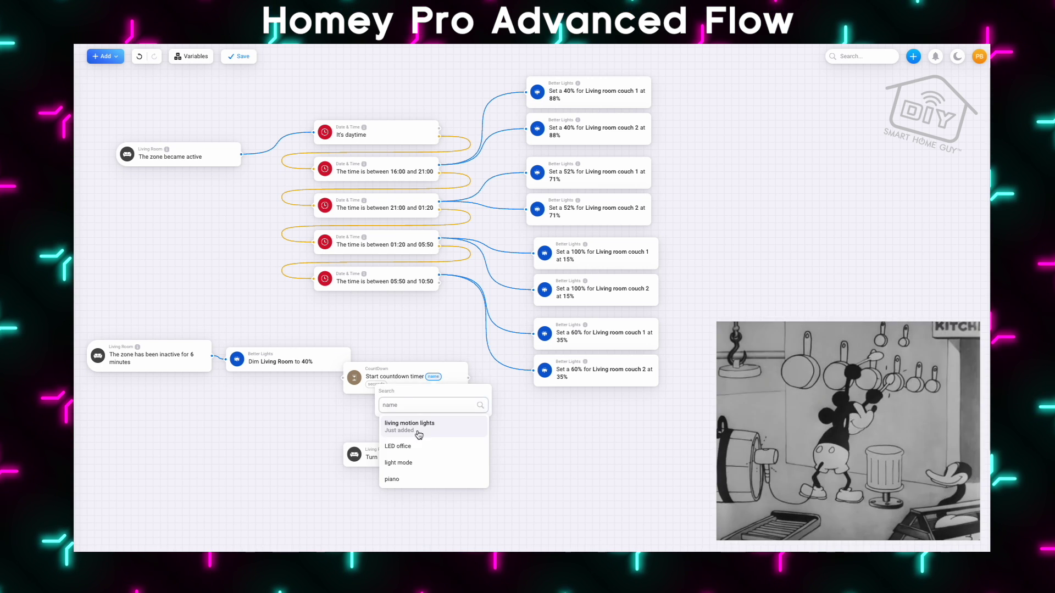
left_click(419, 431)
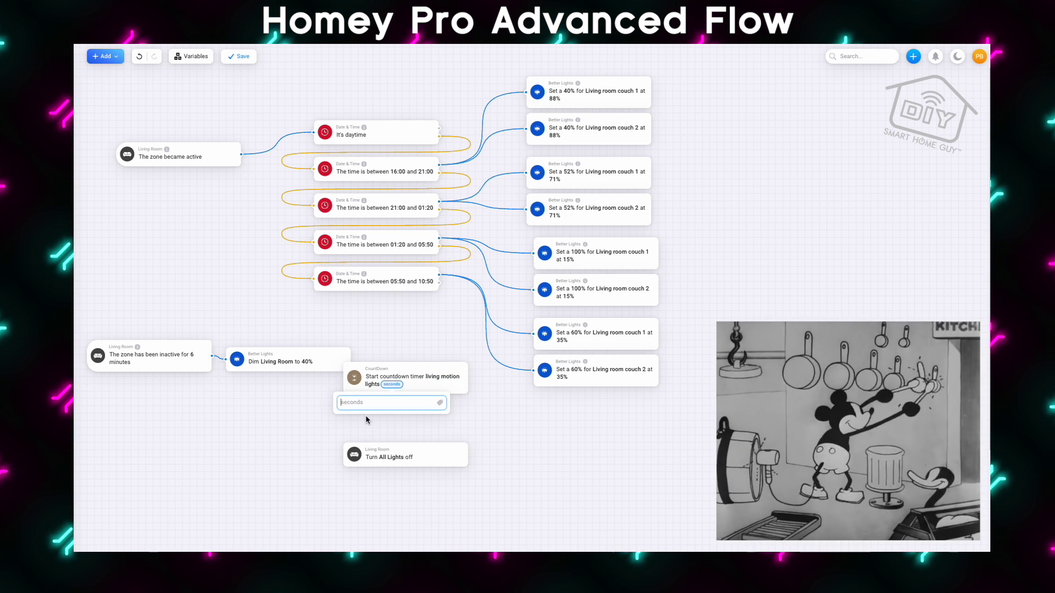
type("33")
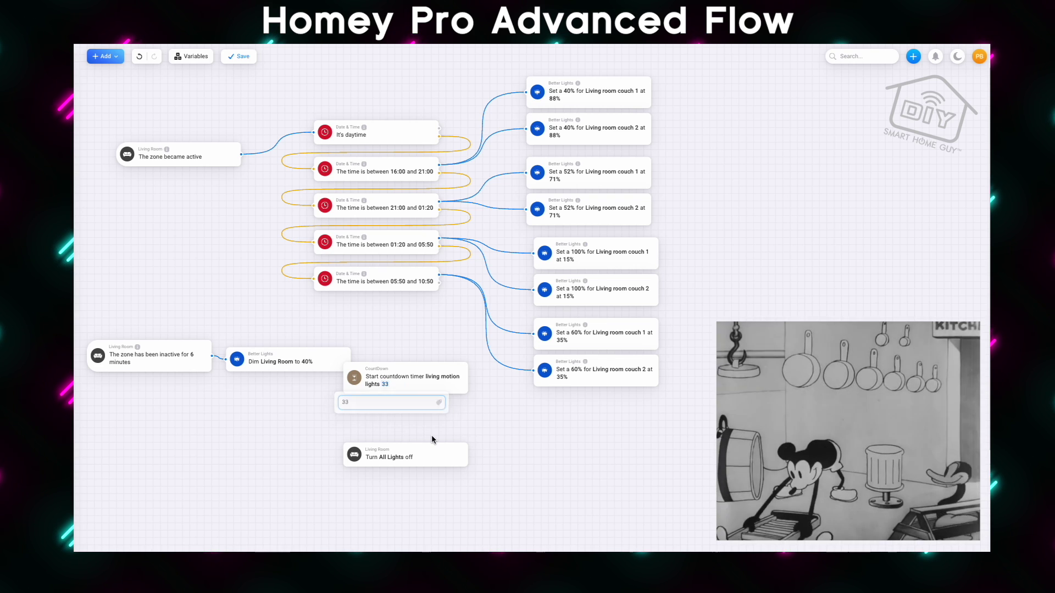
- Shift the time conditions and their light cards to the right, align the countdown card beside the dim card and wire the two together
left_click_drag(395, 374, 409, 367)
right_click(346, 109)
left_click_drag(388, 66, 663, 345)
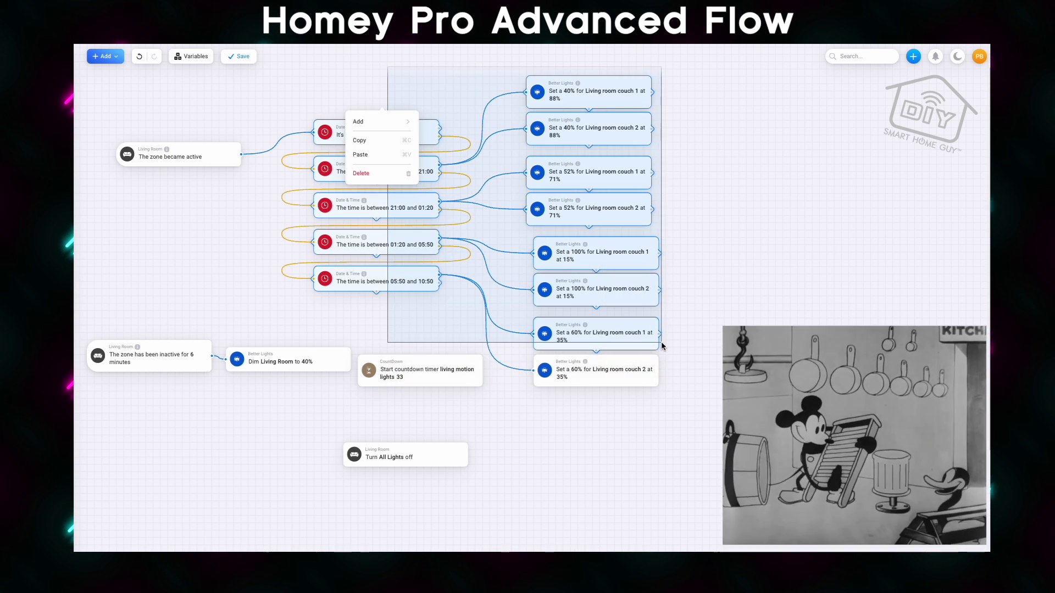
left_click_drag(611, 435, 712, 86)
left_click_drag(381, 92, 408, 310)
left_click_drag(385, 278, 517, 278)
left_click(405, 337)
left_click_drag(415, 371, 416, 364)
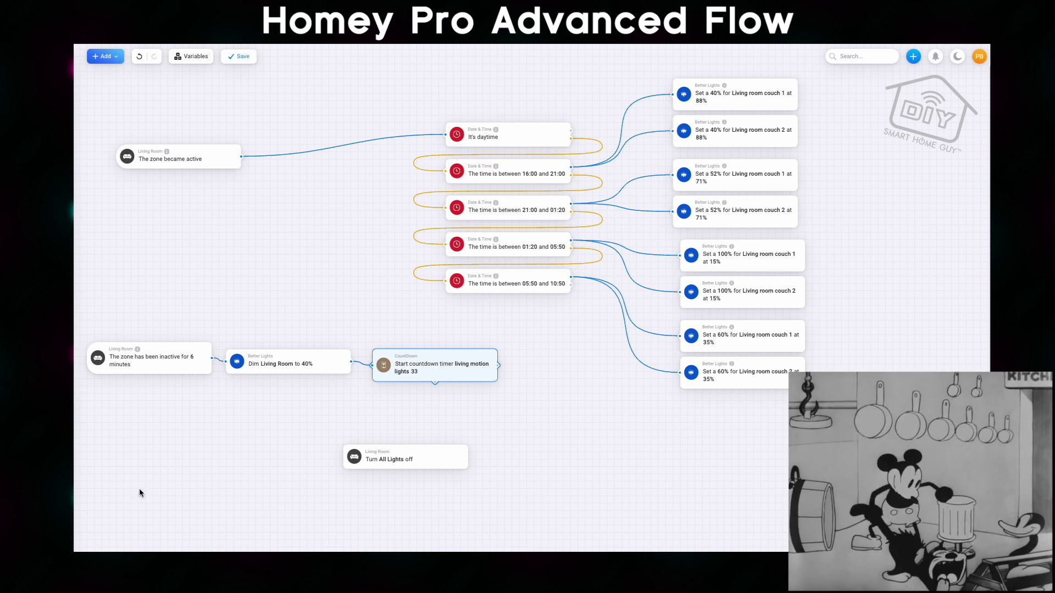
- Add a CountDown trigger card for a timer reaching zero and place it beneath the inactivity trigger
right_click(113, 402)
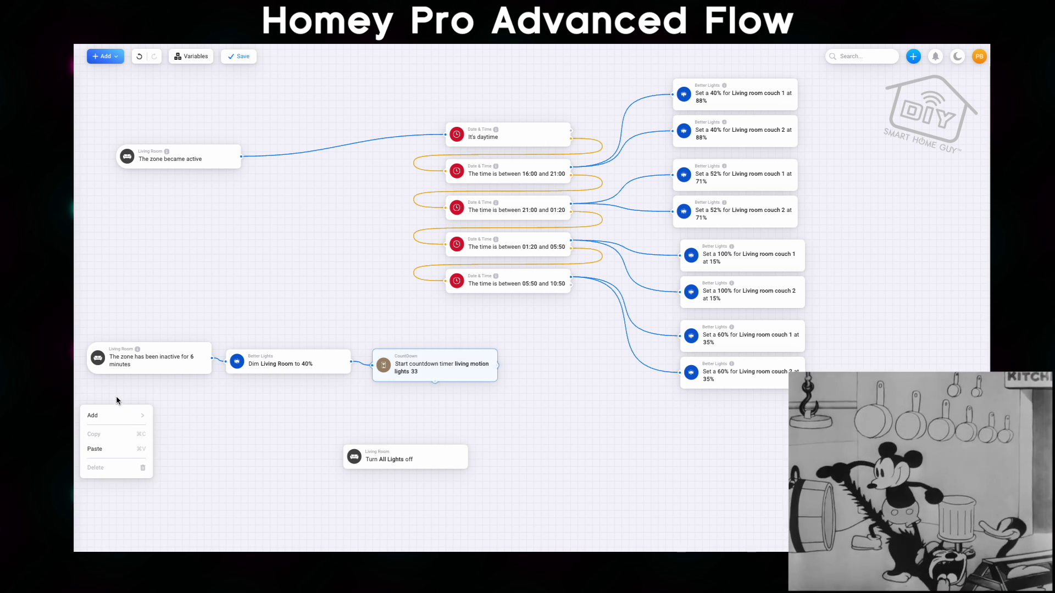
mouse_move(137, 418)
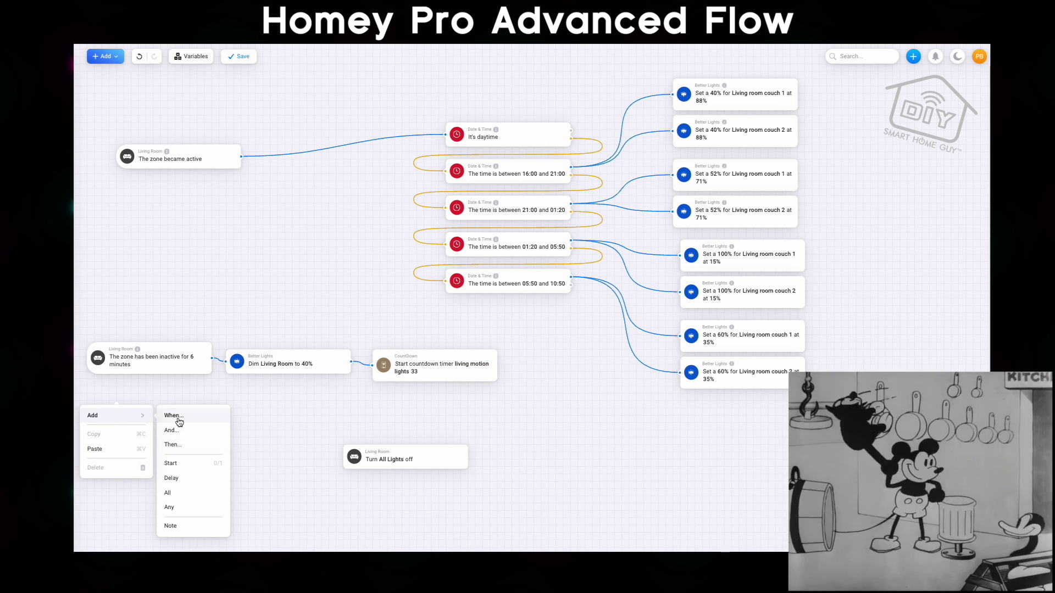
left_click(180, 422)
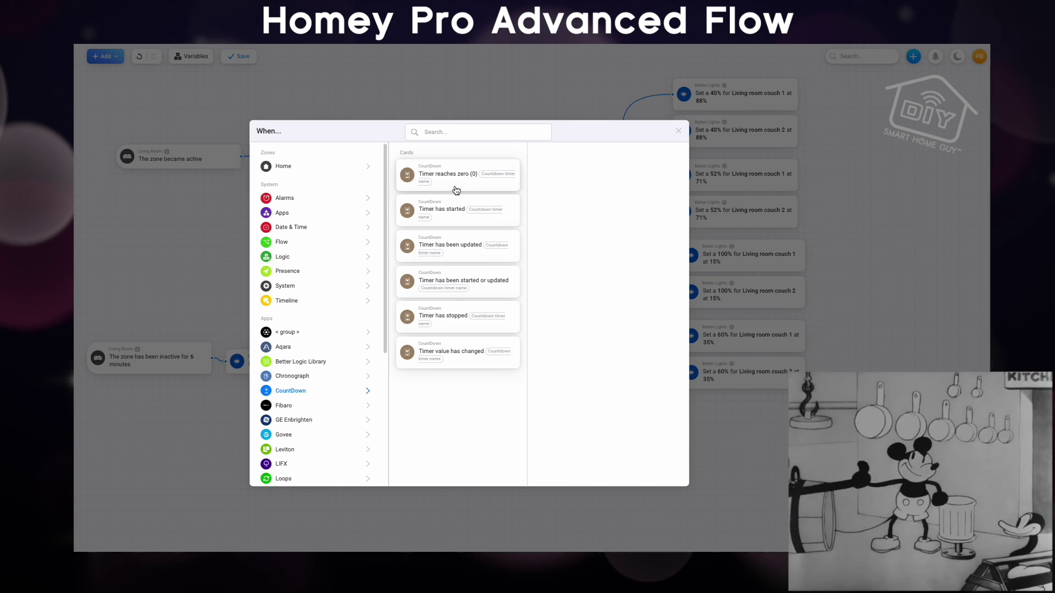
left_click_drag(455, 193, 455, 183)
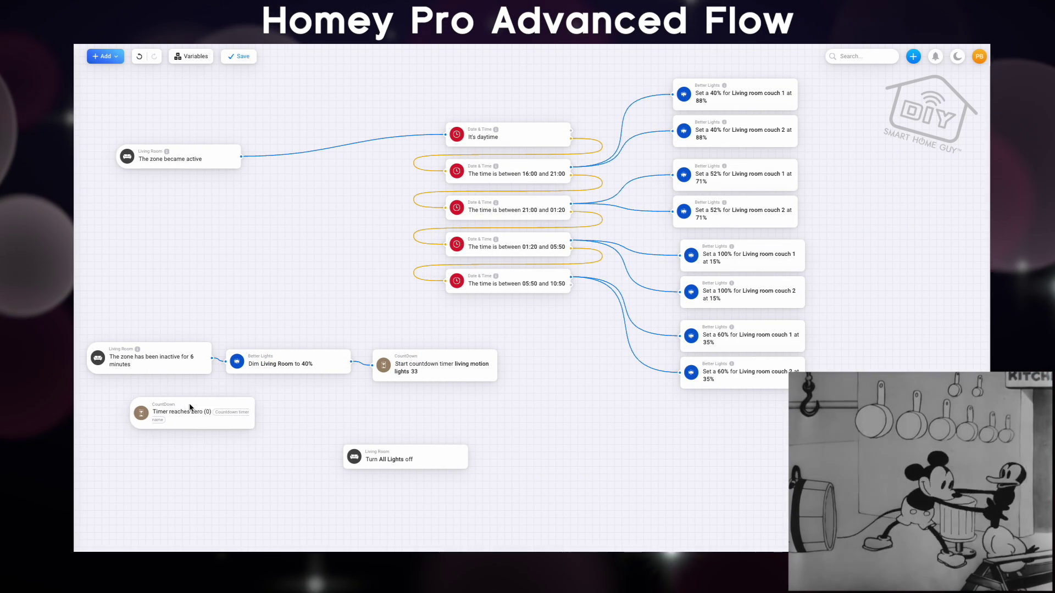
left_click_drag(164, 409, 121, 409)
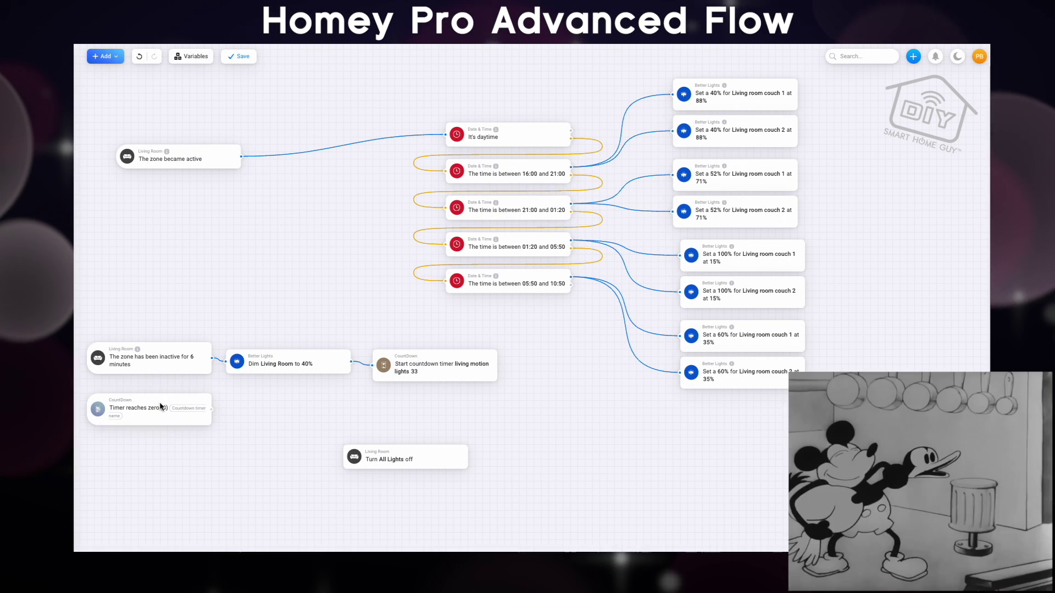
- Select the living motion lights countdown for the timer-reaches-zero trigger, move the All Lights off card beside it and wire them together
left_click(188, 409)
left_click(139, 472)
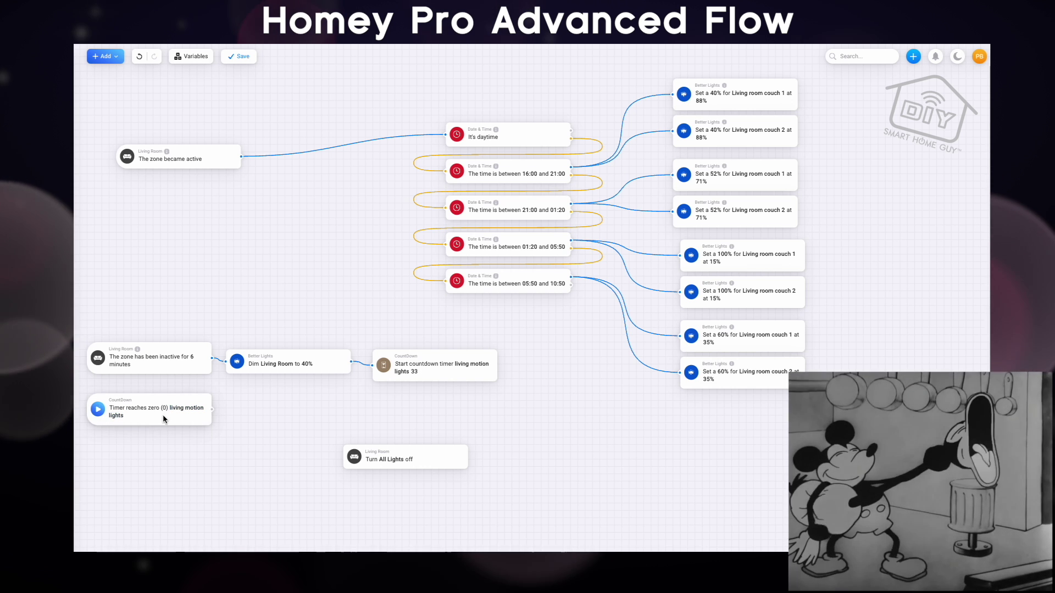
left_click_drag(396, 459, 276, 408)
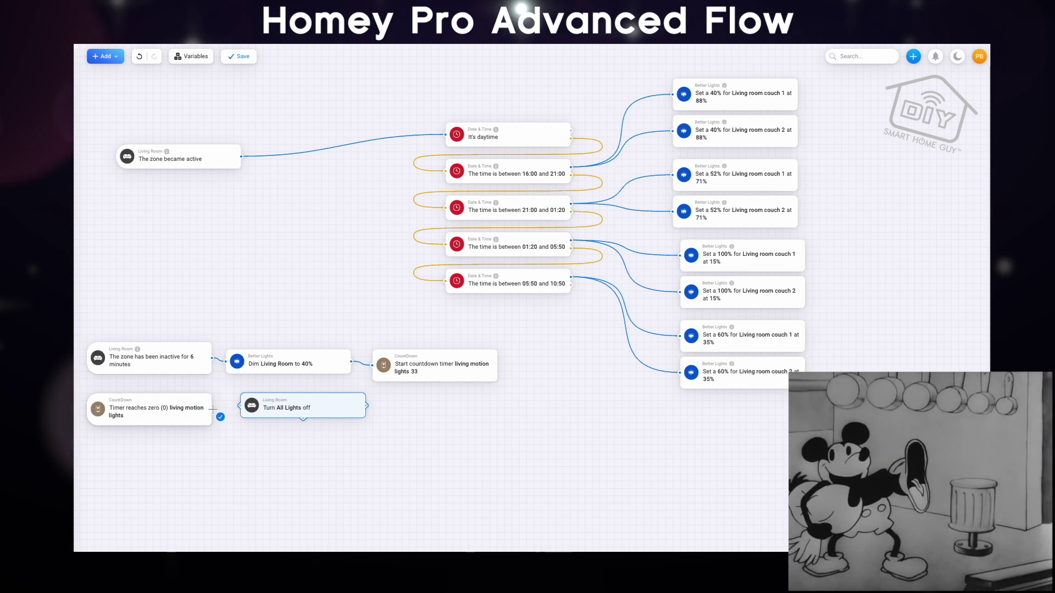
left_click_drag(246, 406, 276, 413)
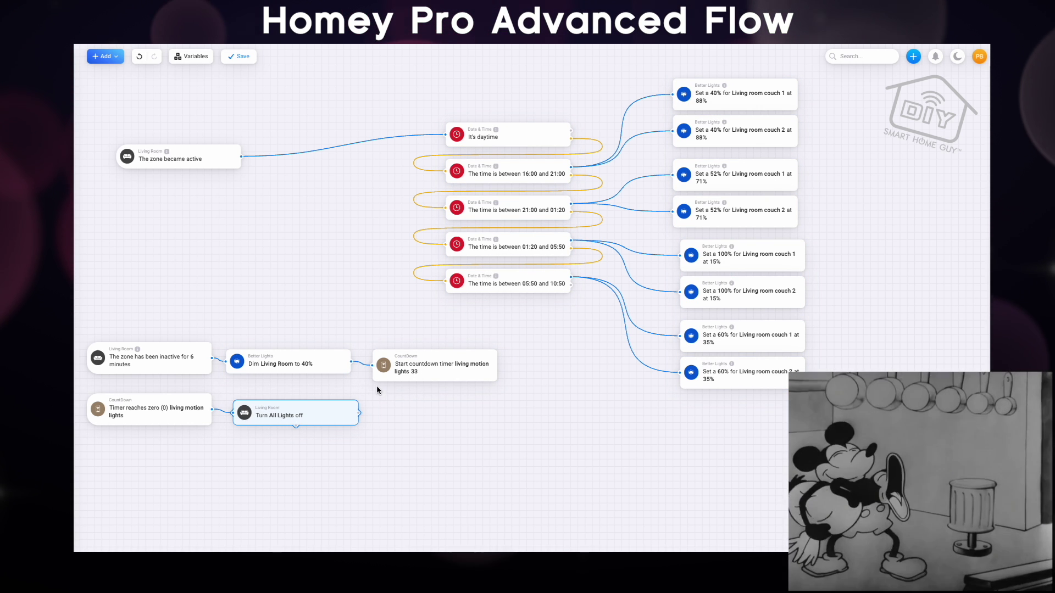
- Move the zone-became-active trigger level with the daytime condition and add a CountDown card that stops a countdown timer above it
left_click_drag(191, 157, 177, 134)
right_click(250, 103)
mouse_move(266, 120)
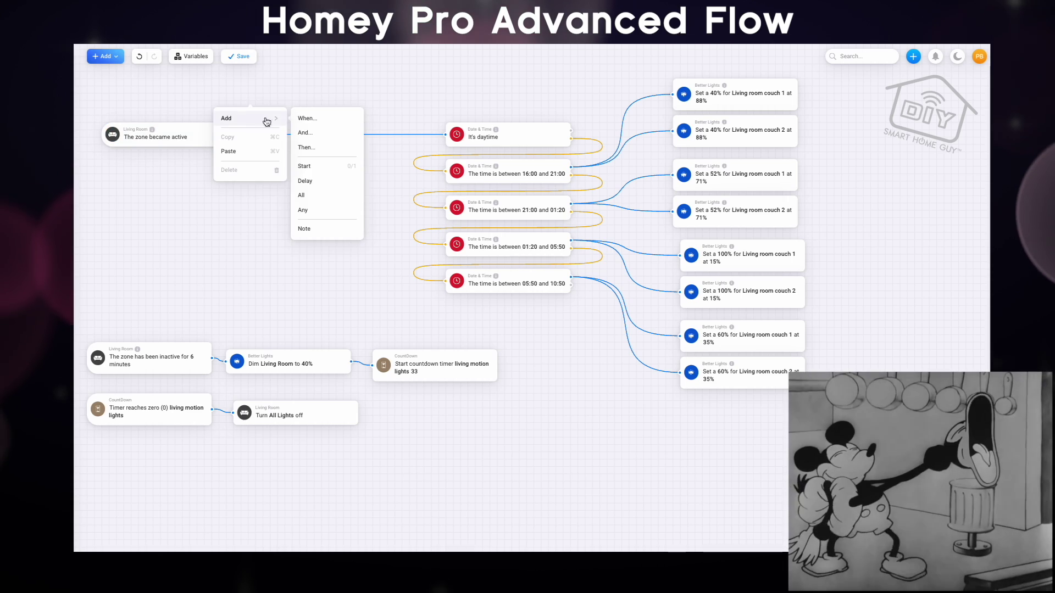
left_click(306, 148)
left_click(297, 435)
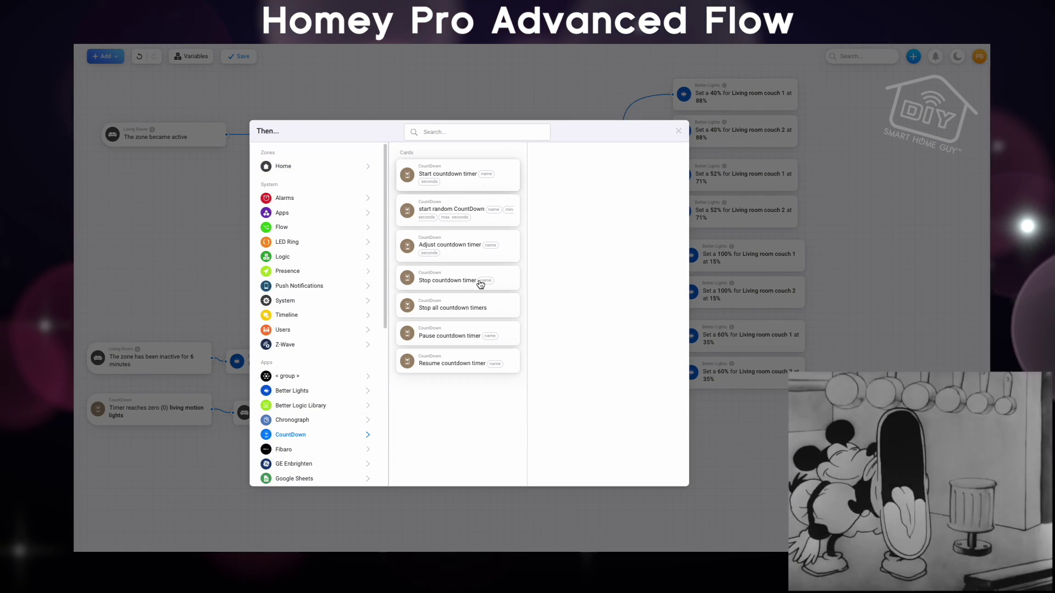
left_click(450, 280)
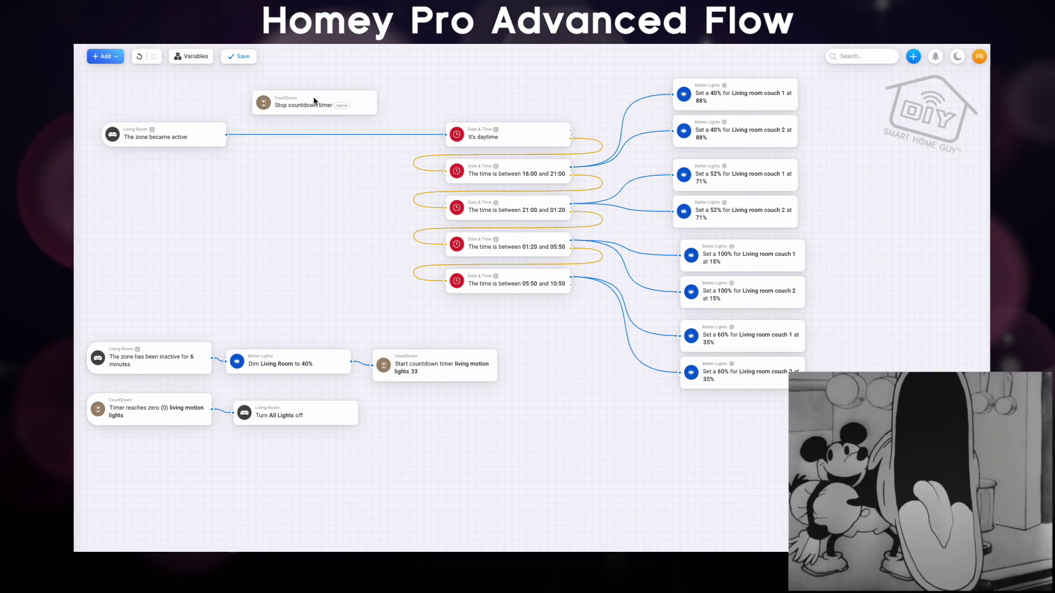
- Wire the zone-became-active trigger to the stop-timer card and select living motion lights as its timer
left_click_drag(227, 134, 248, 102)
left_click(337, 100)
left_click(306, 141)
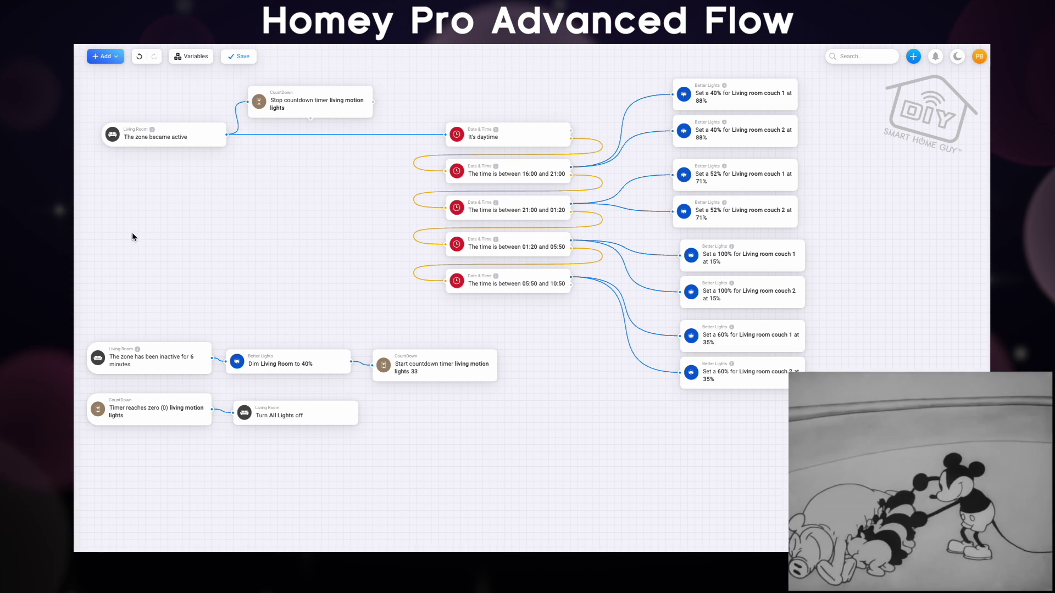
- Add a Date & Time trigger card for the sun setting in 0 minutes beneath the zone-became-active trigger
right_click(112, 235)
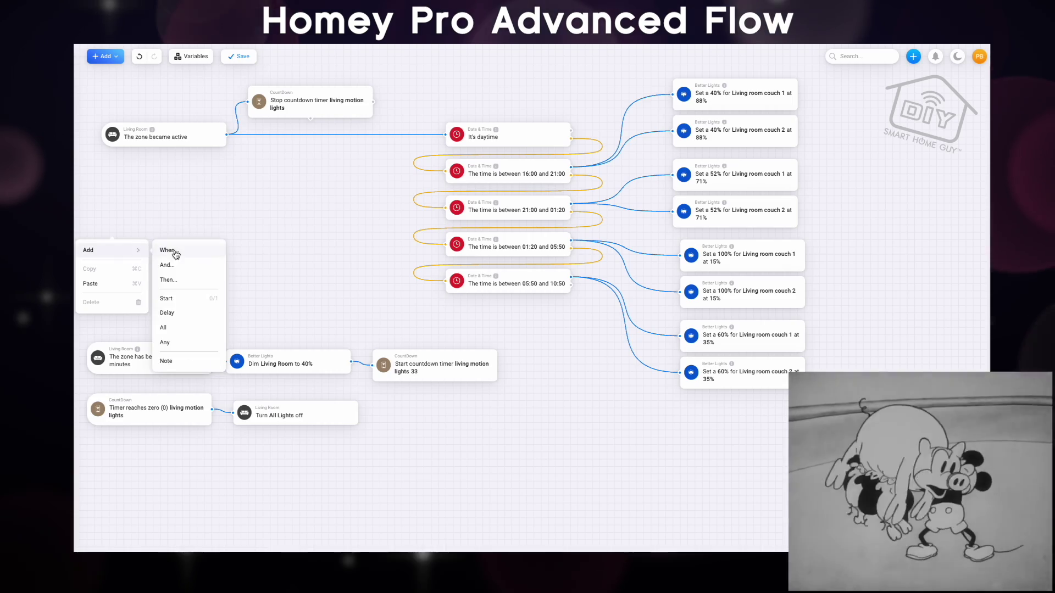
left_click(176, 252)
left_click(345, 226)
left_click(441, 229)
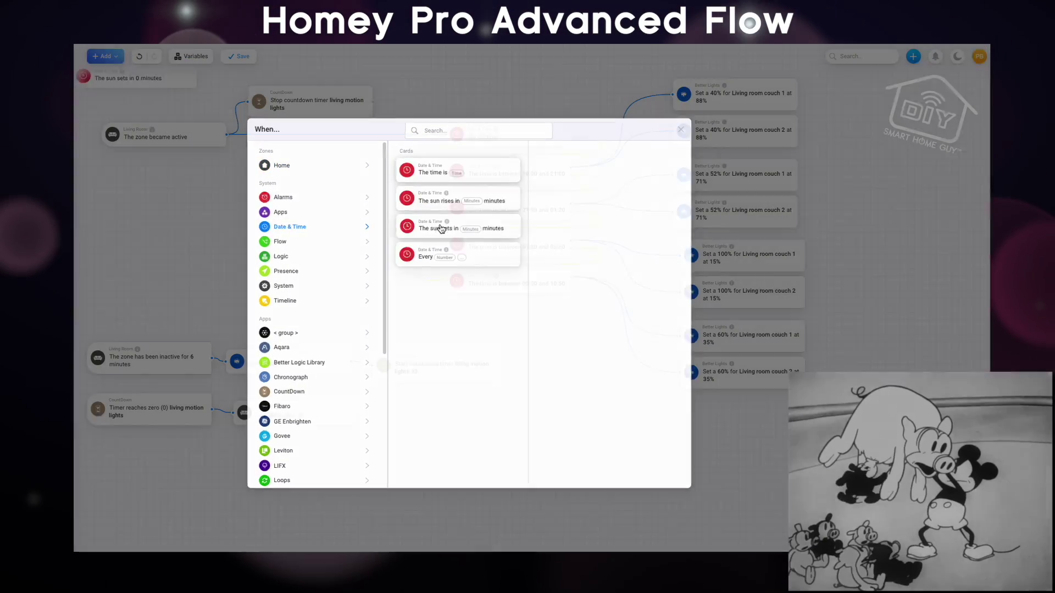
- Add a Living Room zone-is-active condition and wire it between the sunset trigger and the 16:00 to 21:00 time condition
right_click(223, 233)
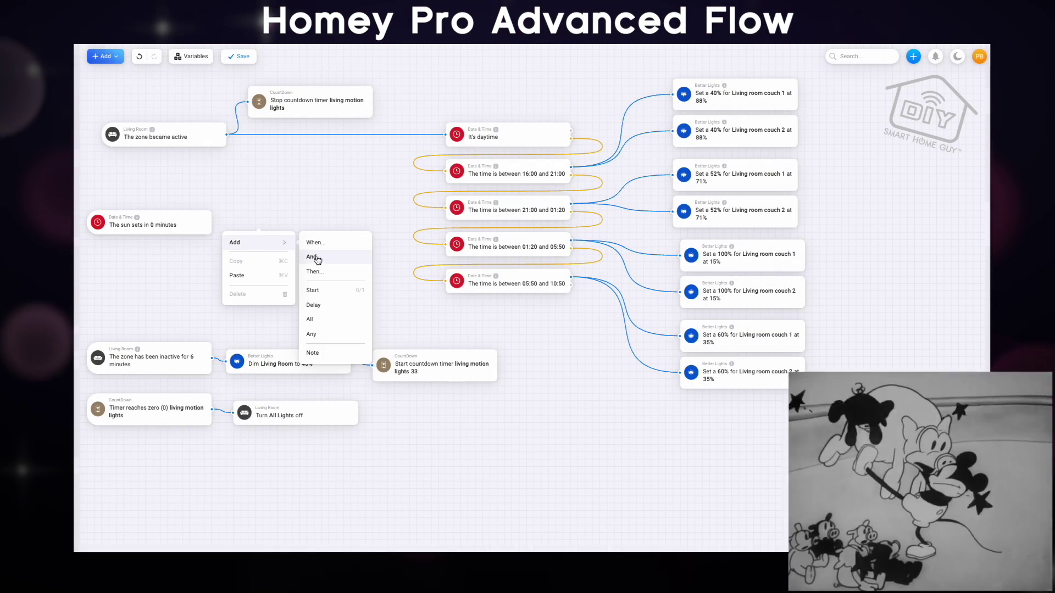
left_click(317, 259)
left_click(427, 195)
left_click(621, 256)
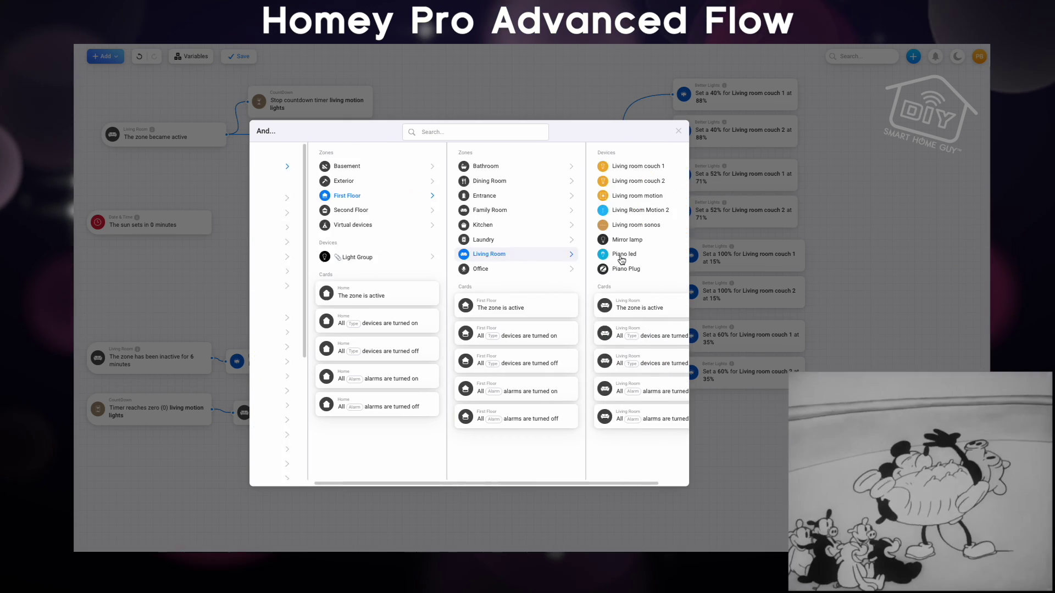
left_click(640, 308)
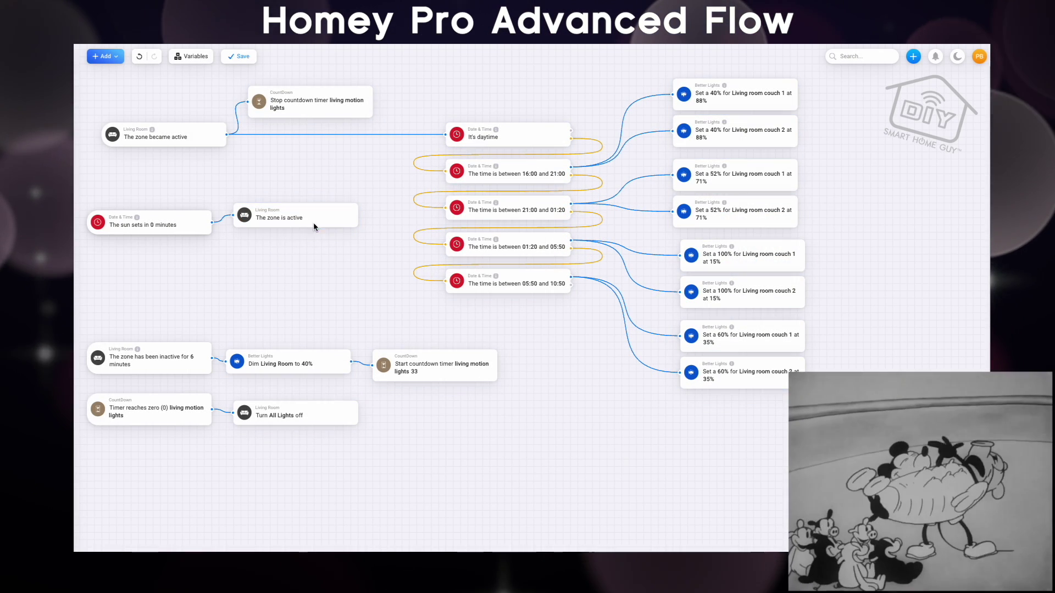
left_click_drag(358, 214, 442, 171)
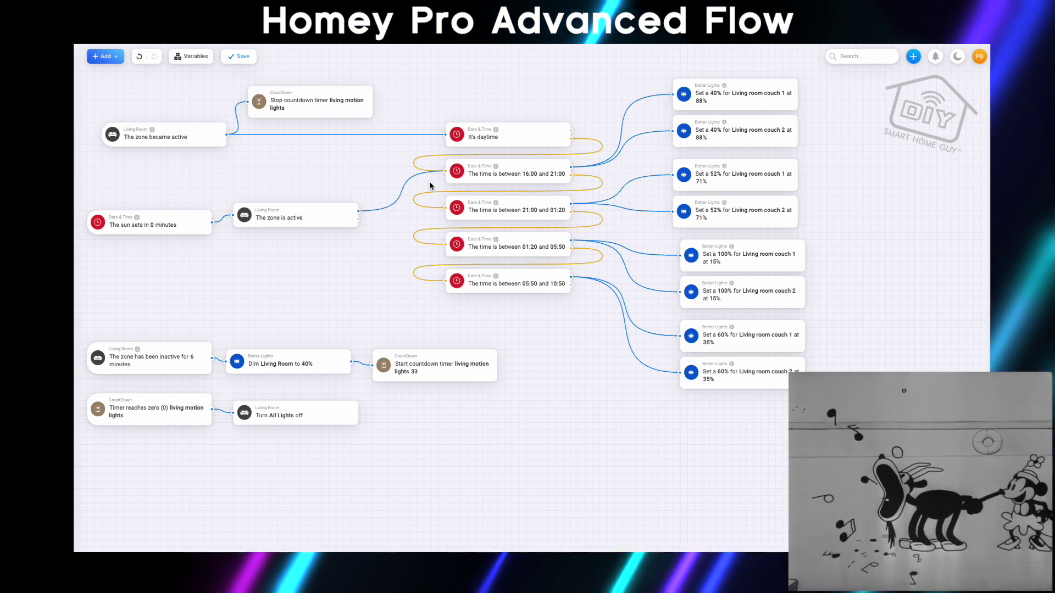
- Add a Date & Time trigger for 21:00 above the sunset trigger and wire it to the zone-is-active condition
right_click(103, 261)
mouse_move(124, 269)
left_click(165, 271)
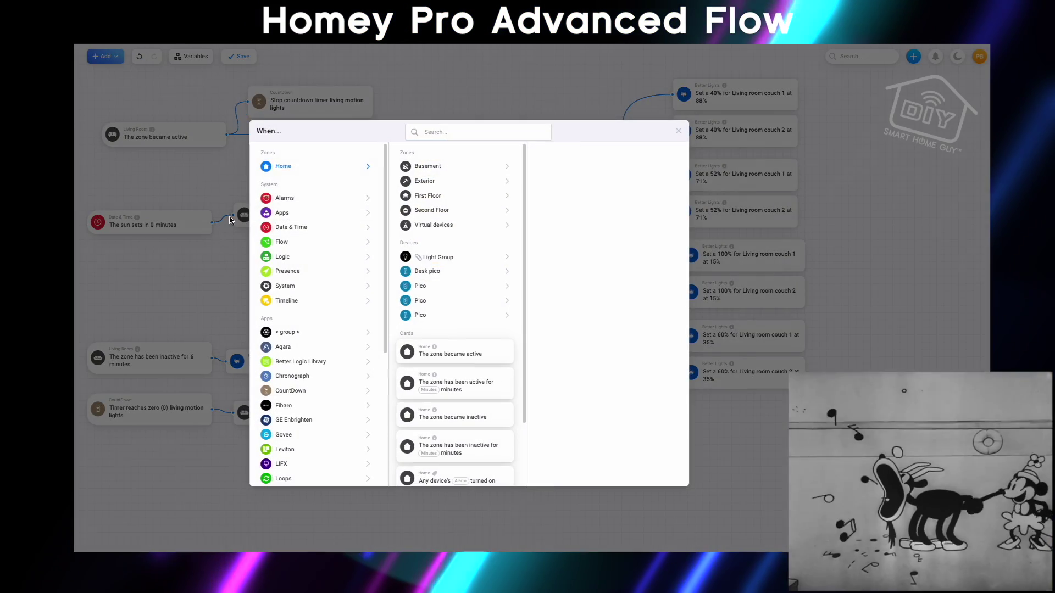
left_click(296, 232)
left_click_drag(426, 183, 133, 181)
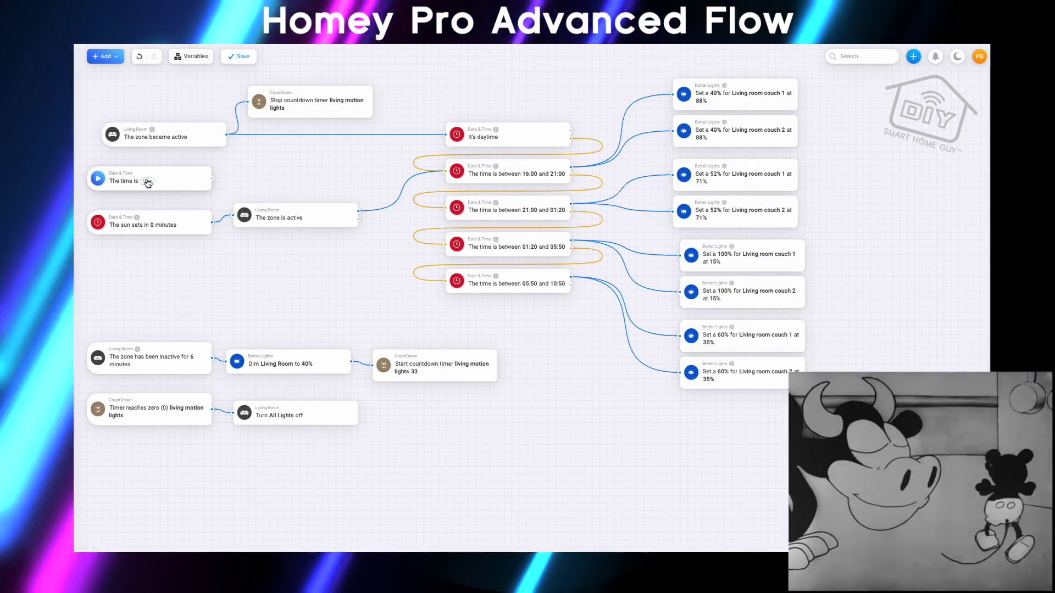
left_click(147, 182)
type("0900p")
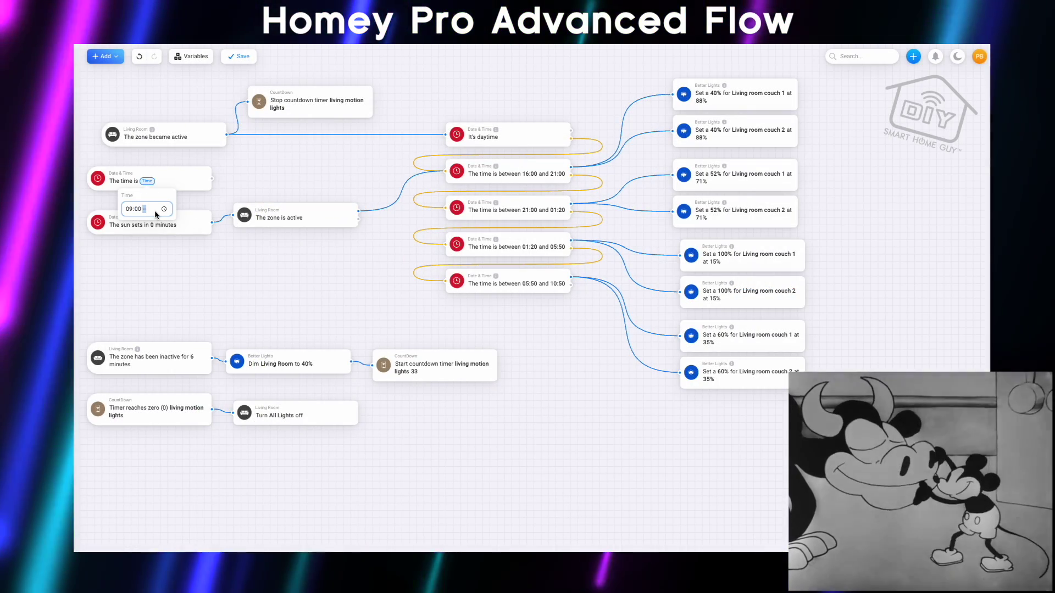
left_click_drag(211, 179, 273, 218)
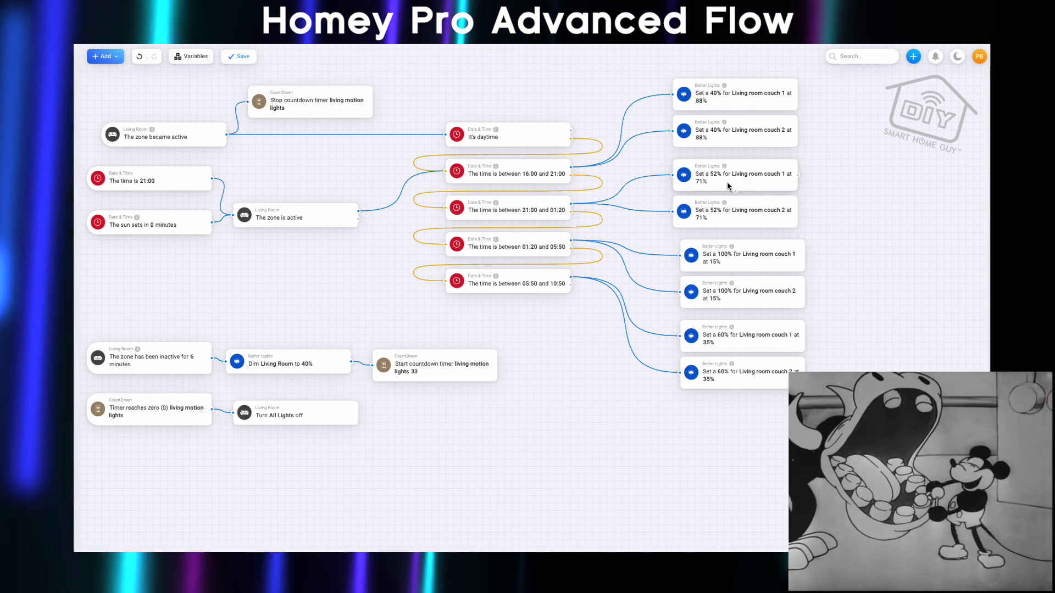
- Add a Logic condition card that checks whether a number is less than another, placed above the daytime condition
right_click(436, 84)
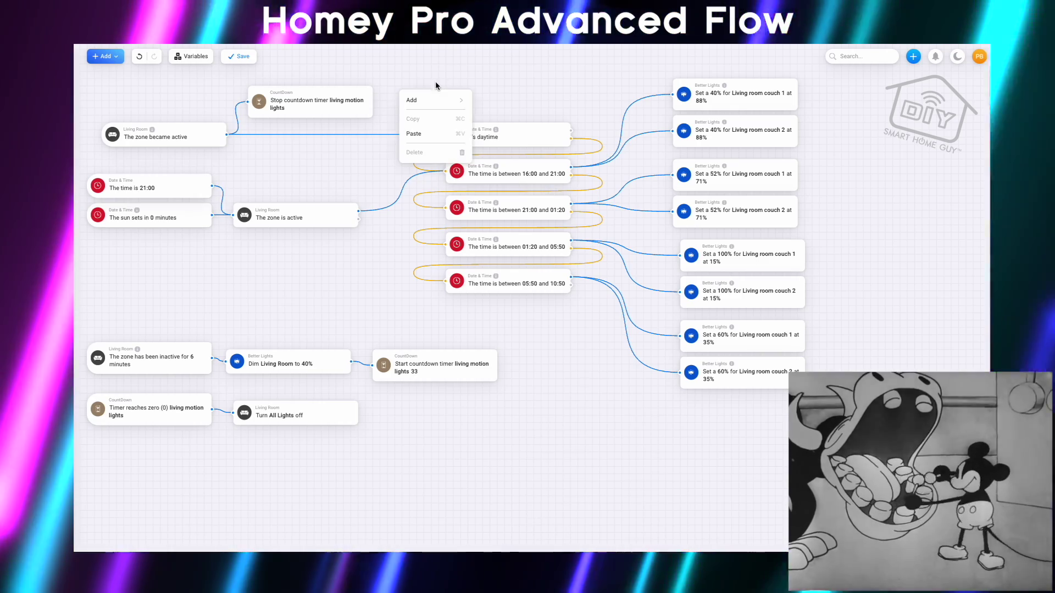
mouse_move(444, 102)
left_click(489, 114)
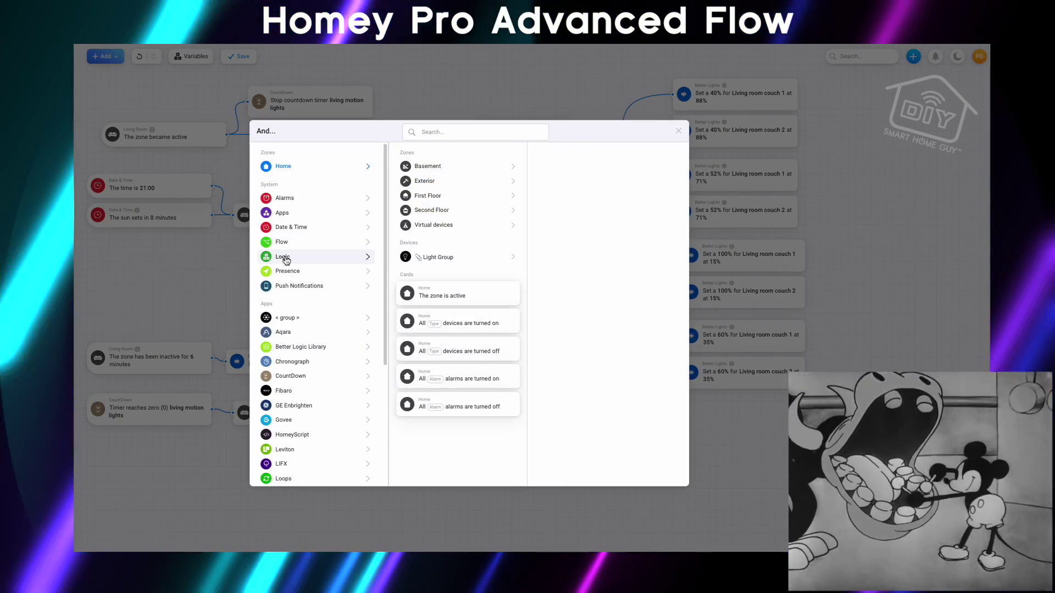
left_click(362, 257)
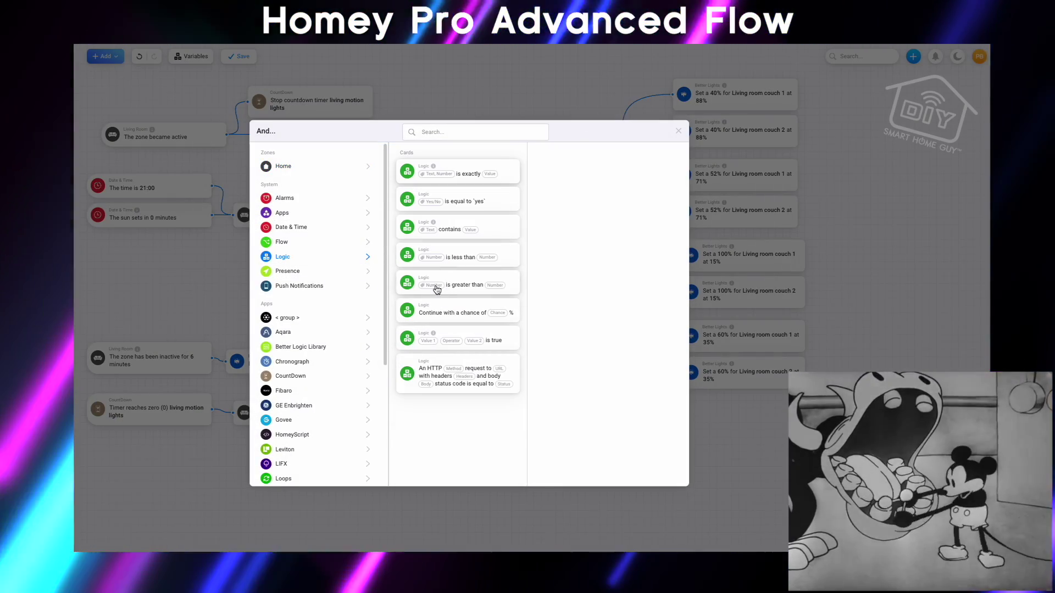
left_click(460, 255)
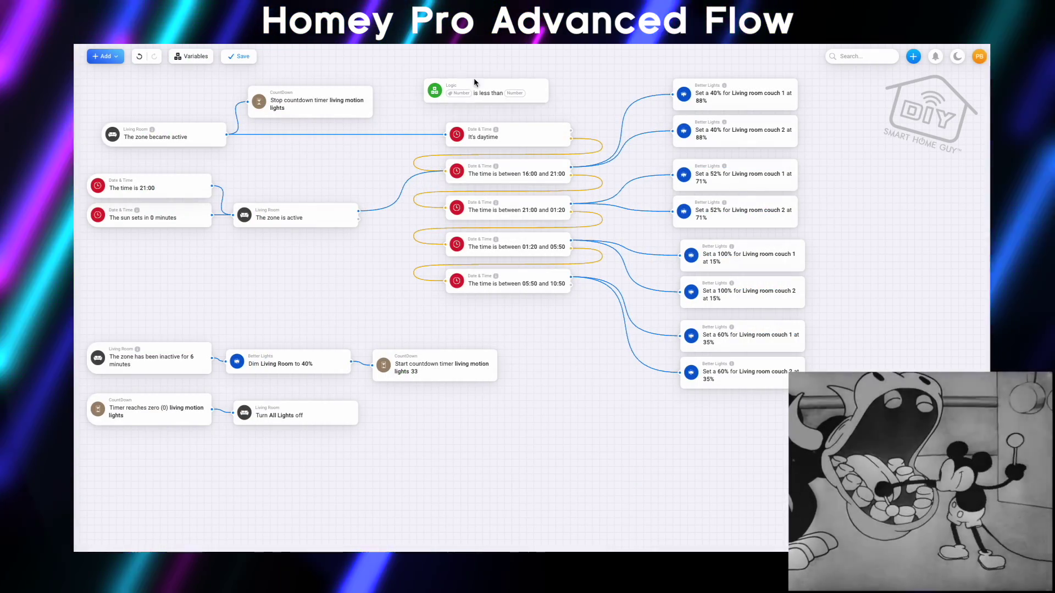
- Set the logic condition to the Living room motion luminance being less than 140 and wire the daytime condition's true output to it
left_click(460, 95)
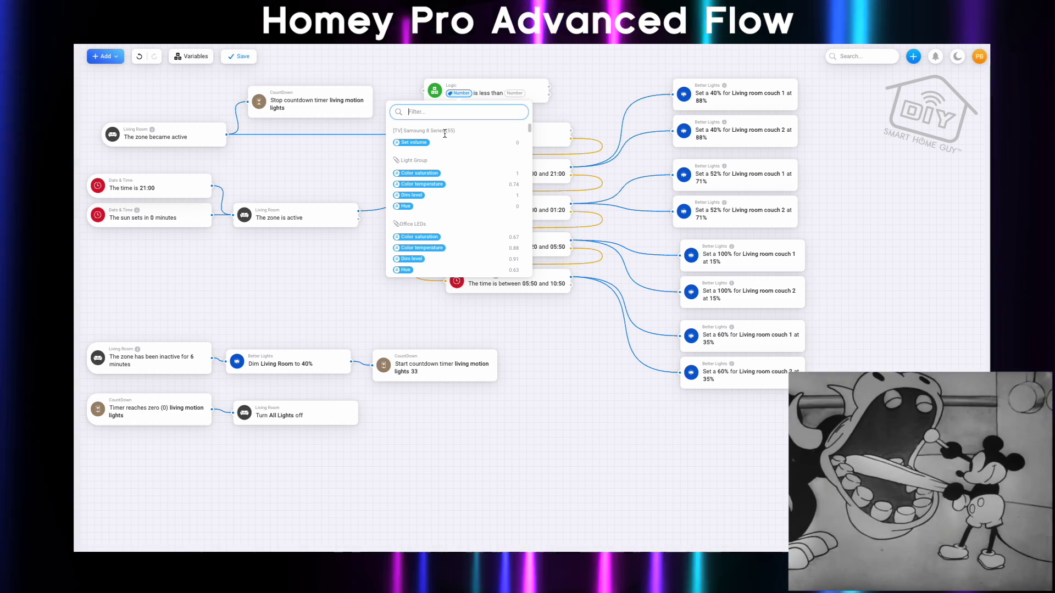
type("living")
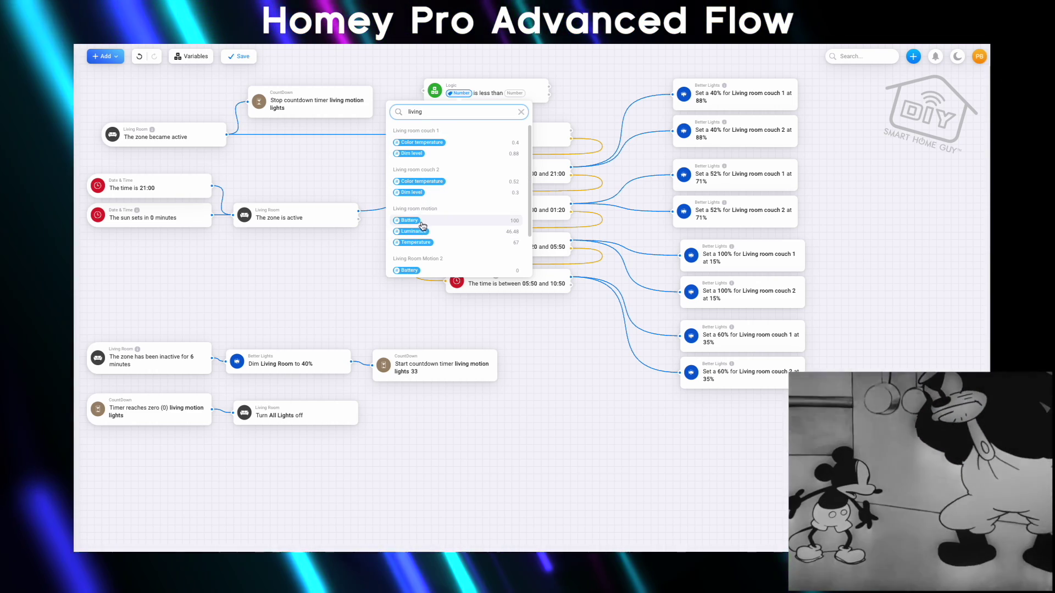
left_click(414, 232)
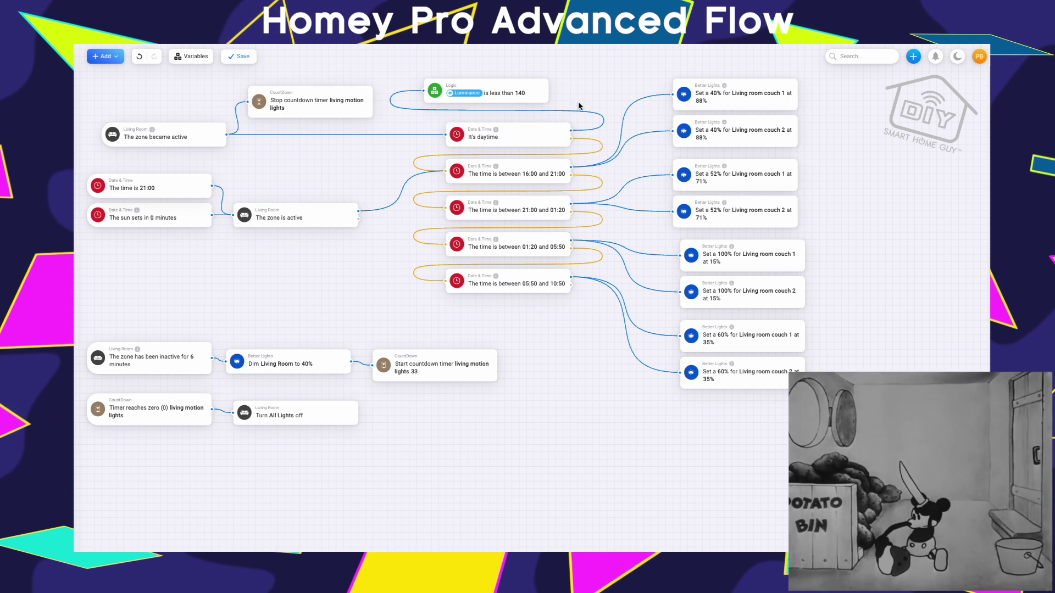
- Duplicate the two 60% at 35% couch light cards and place the copies beneath the originals
left_click_drag(840, 345, 684, 428)
key("super+c")
key("super+v")
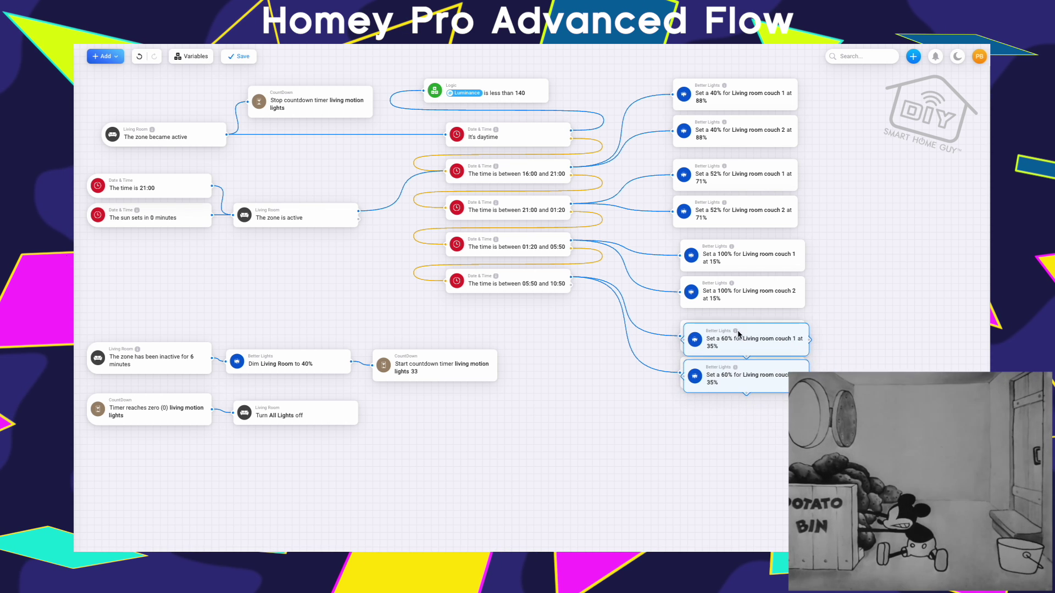
left_click_drag(802, 332, 788, 412)
- Set both copied couch light cards to 25% at 92% and wire the luminance condition to them
left_click(715, 423)
left_click_drag(685, 491, 686, 491)
left_click(700, 433)
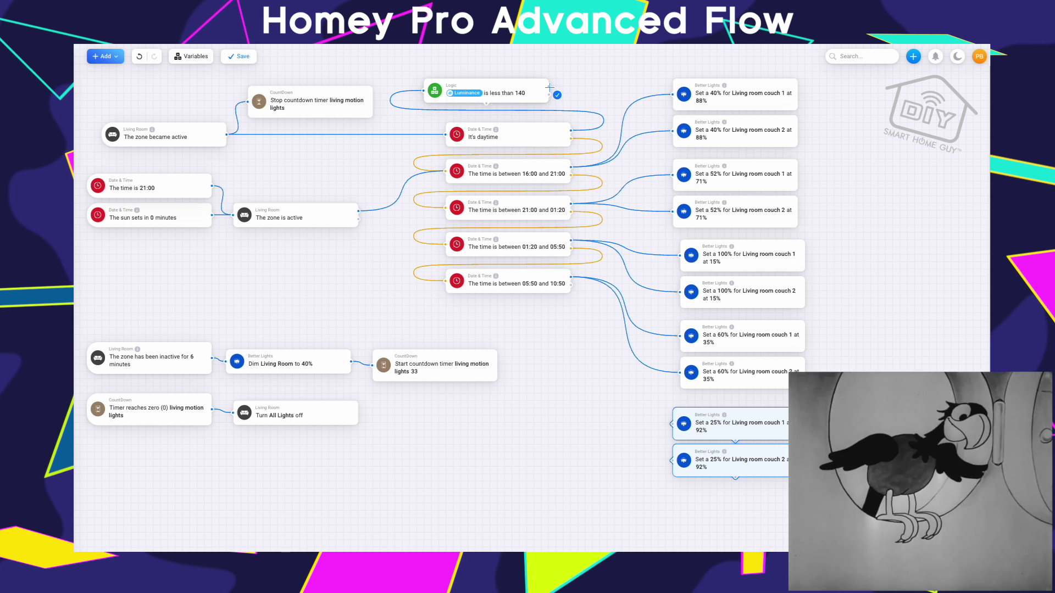
left_click_drag(549, 86, 680, 472)
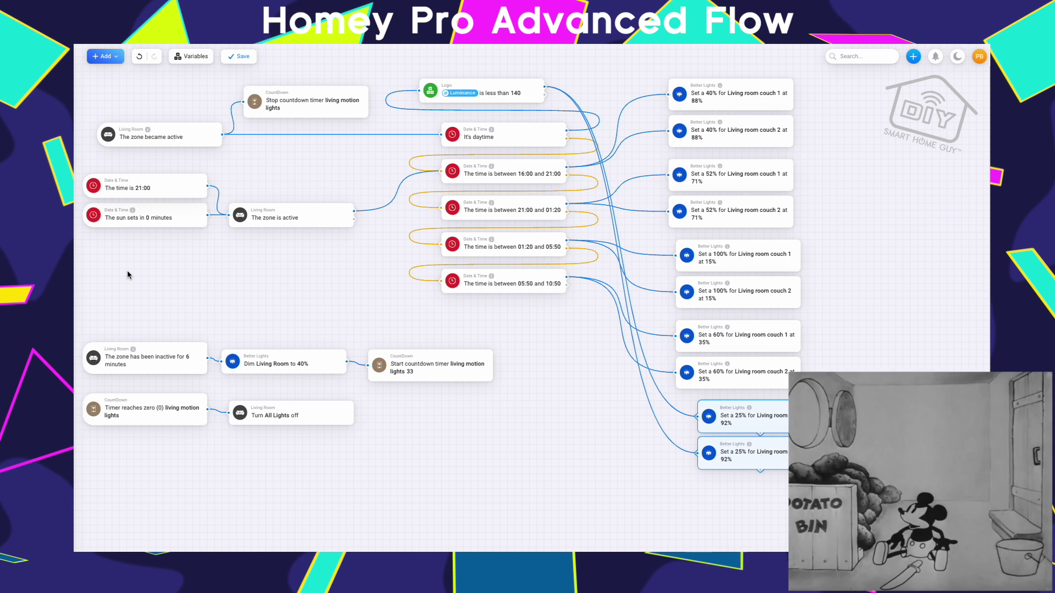
- Add a Living Room Pico trigger for On button pressed and wire it to both 25% at 92% couch light cards
right_click(132, 270)
mouse_move(144, 286)
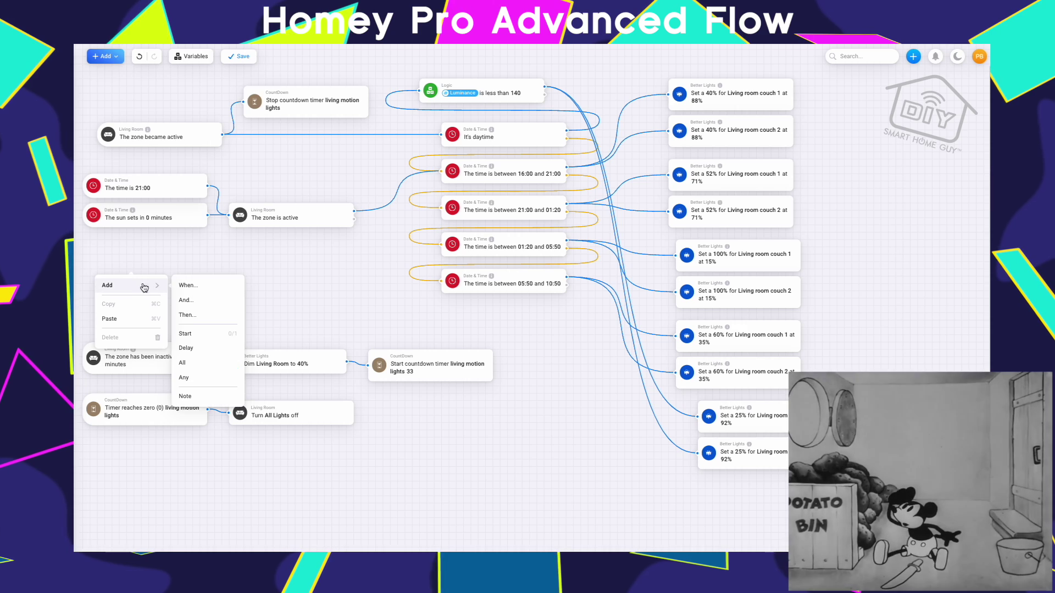
left_click(186, 286)
left_click(434, 197)
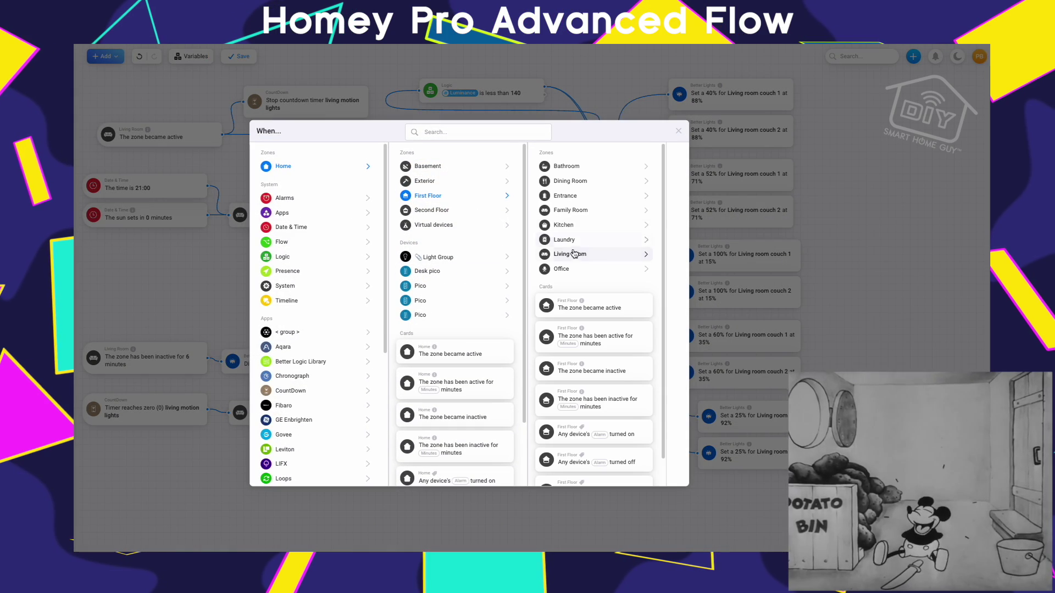
left_click(571, 253)
left_click(588, 226)
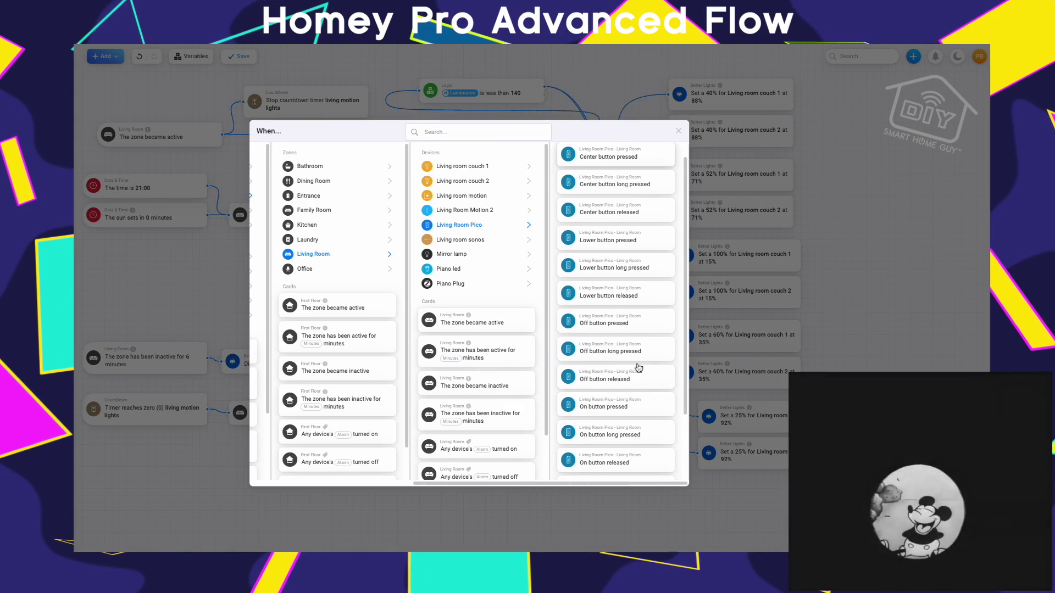
left_click(605, 413)
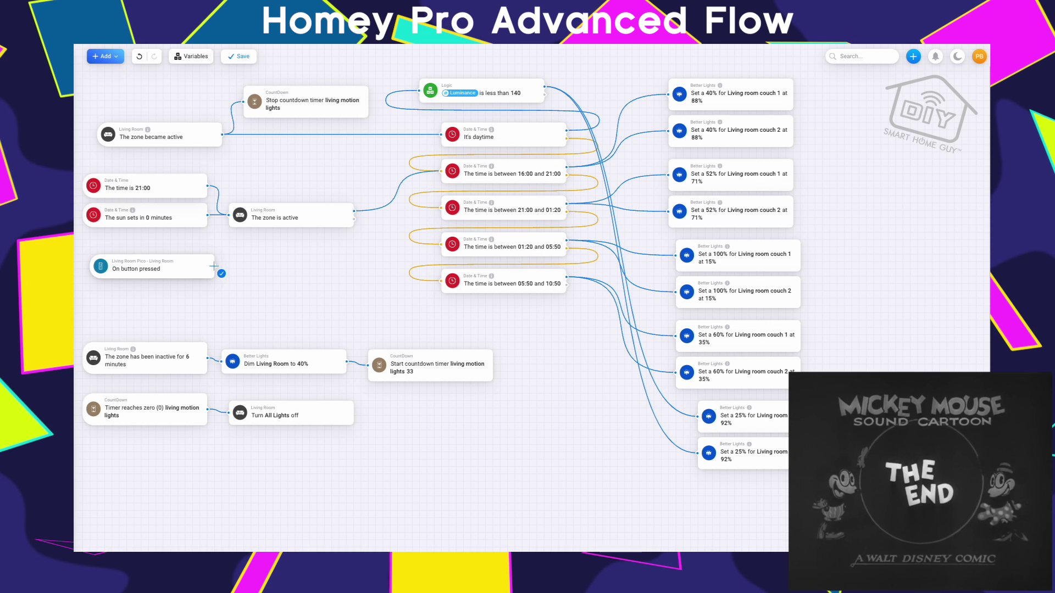
left_click_drag(215, 266, 698, 416)
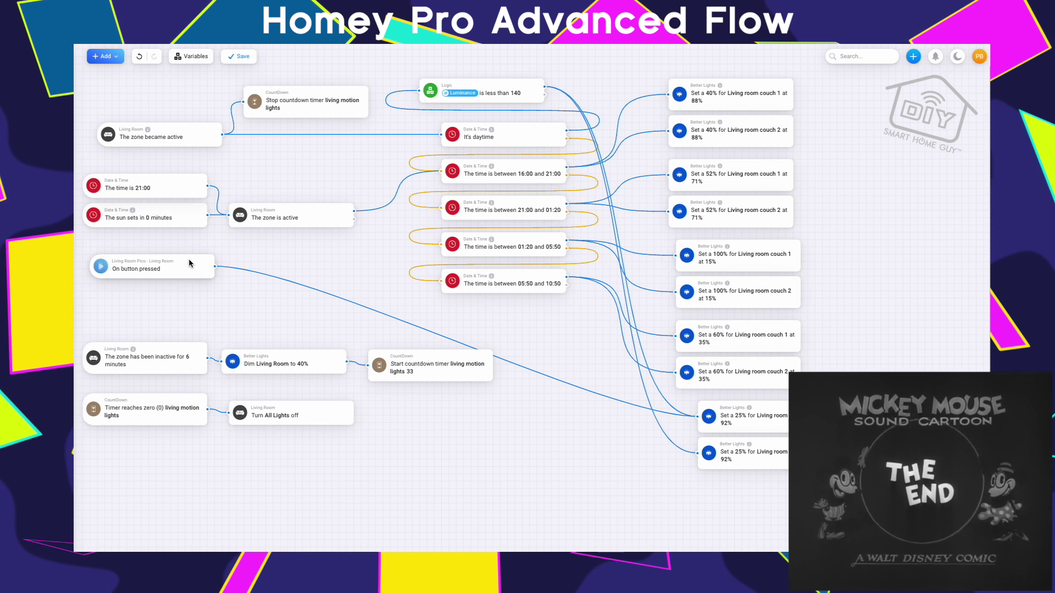
left_click_drag(215, 266, 698, 452)
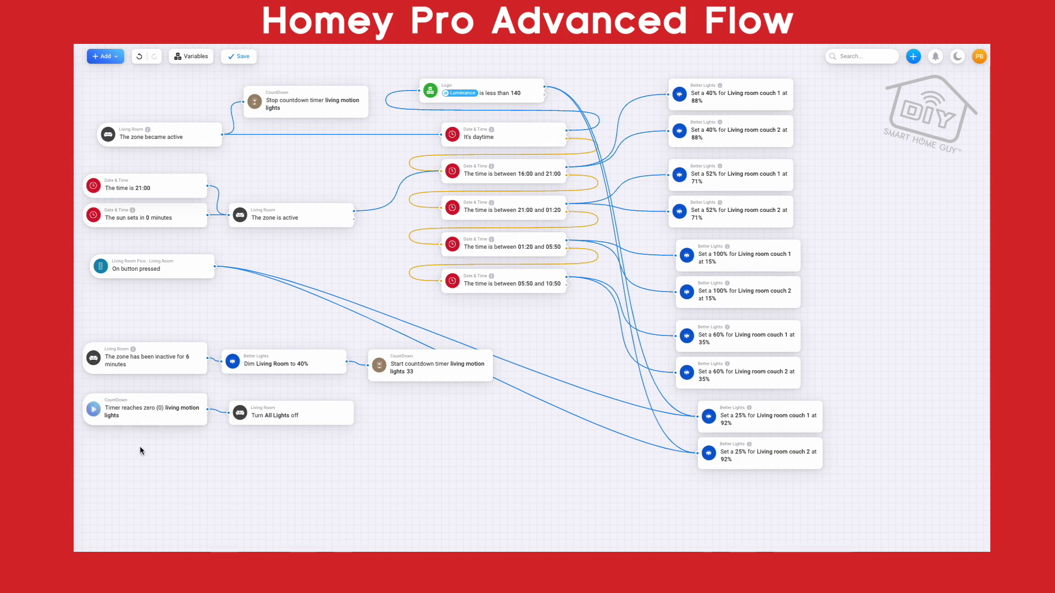
- Add a Living Room Pico trigger for Off button pressed and place it beneath the timer-reaches-zero trigger
right_click(137, 455)
mouse_move(127, 473)
left_click(189, 356)
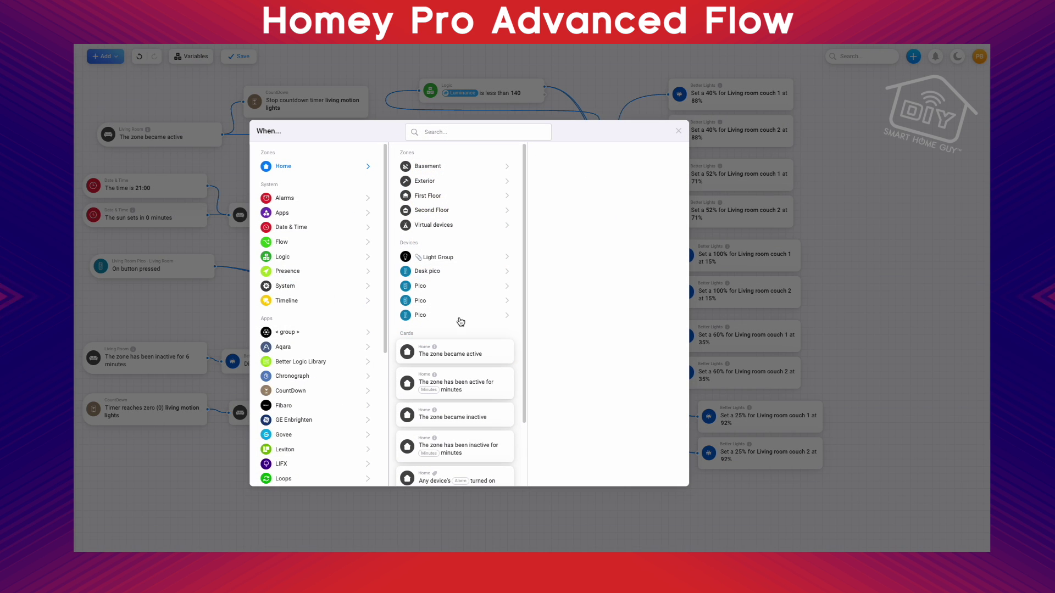
left_click(456, 197)
left_click(452, 254)
left_click(612, 223)
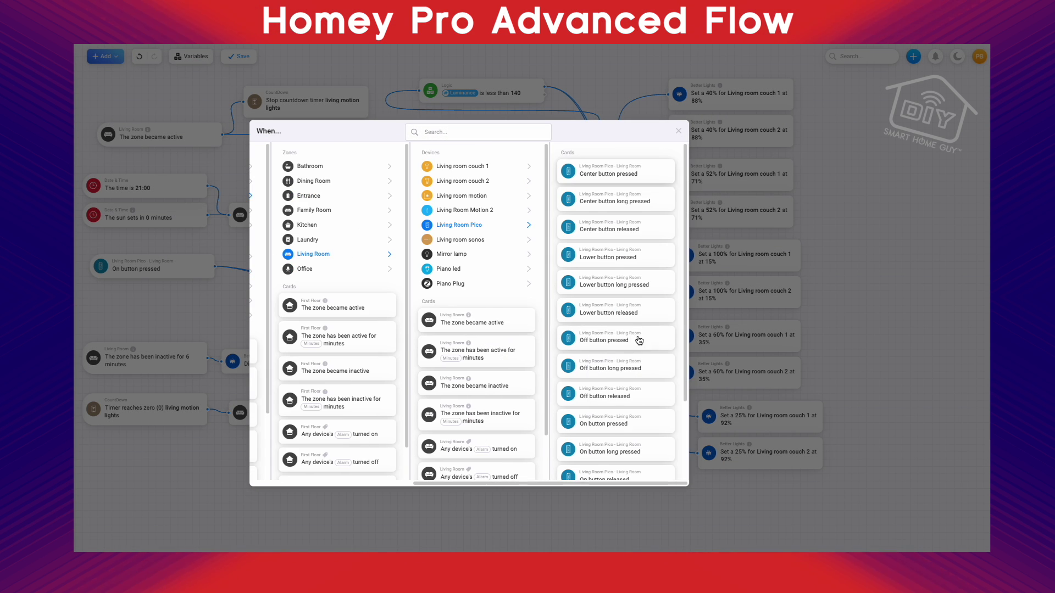
left_click(599, 405)
left_click_drag(149, 462, 150, 440)
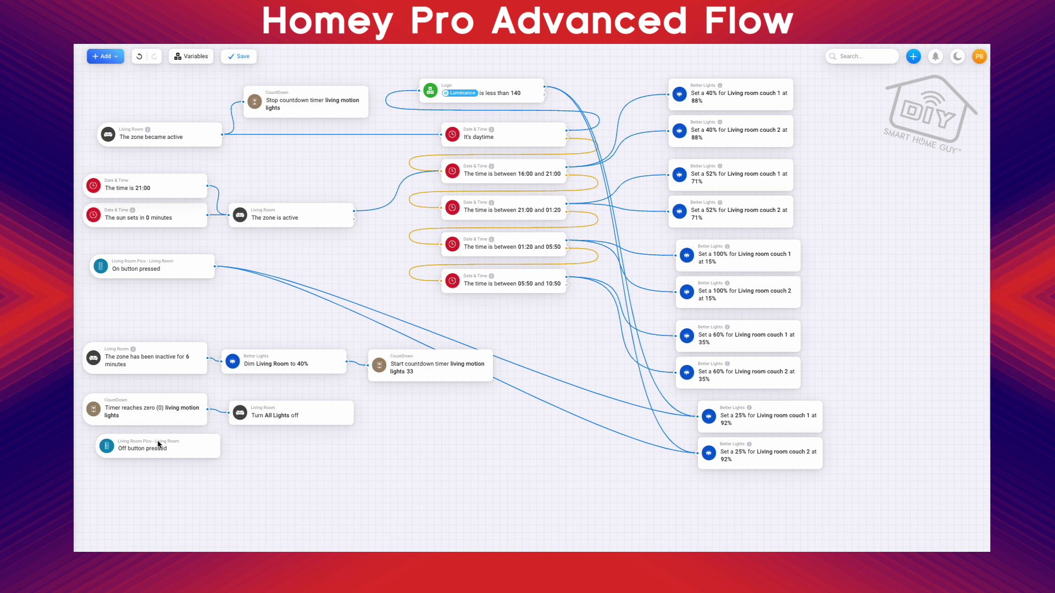